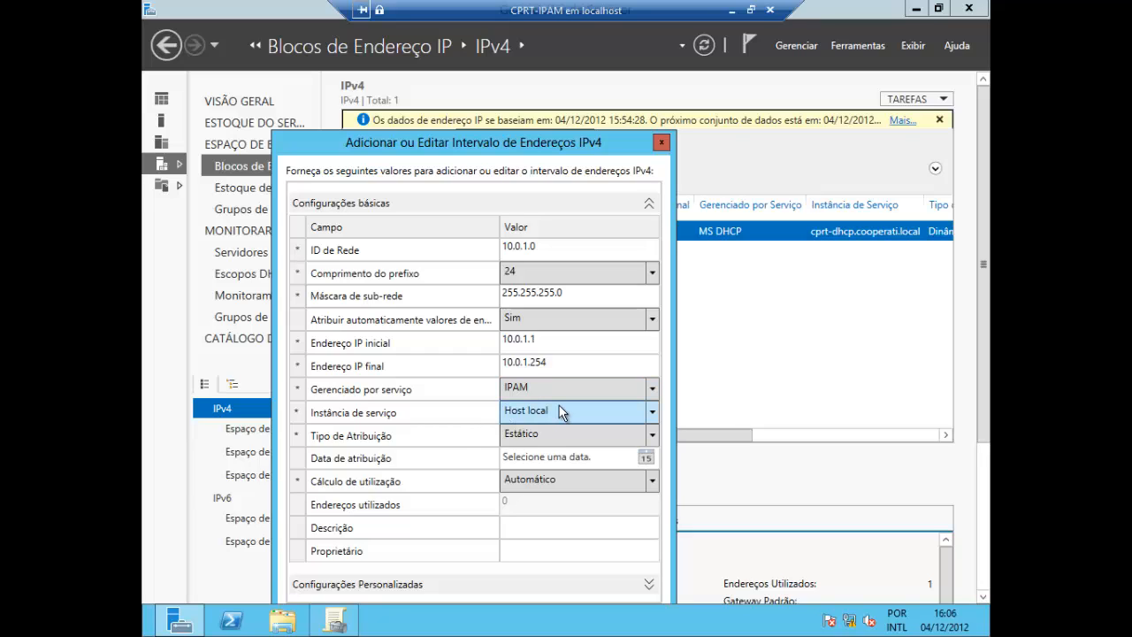
Set the assignment date to 04/12/2012 and save the new 10.0.1.0/24 address range with static assignment
click(653, 435)
click(654, 440)
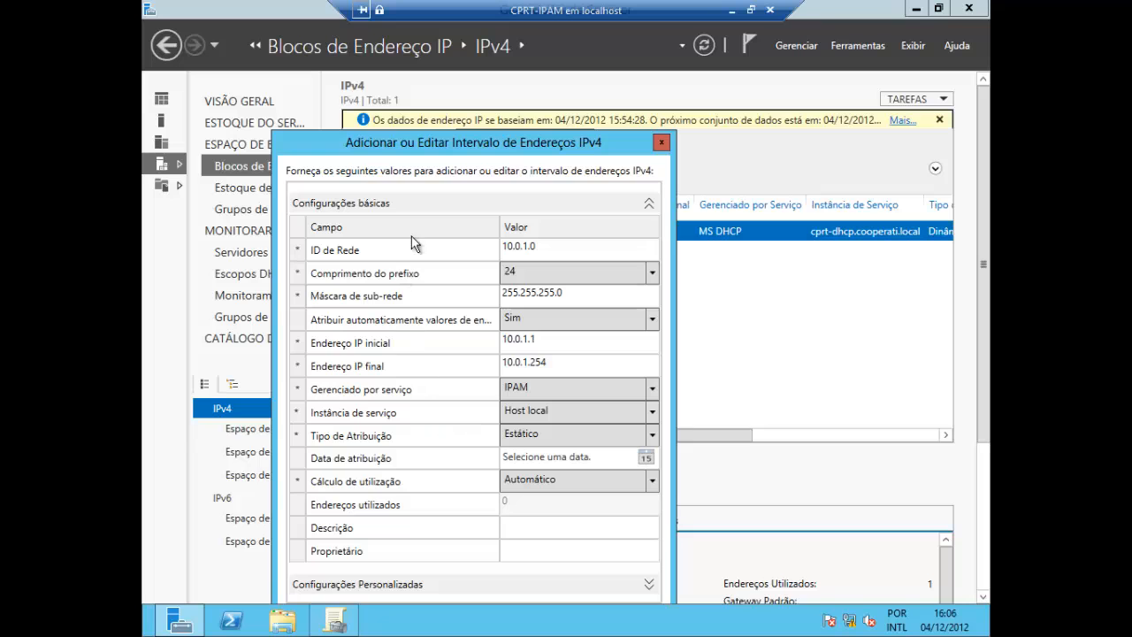
drag(466, 149, 482, 77)
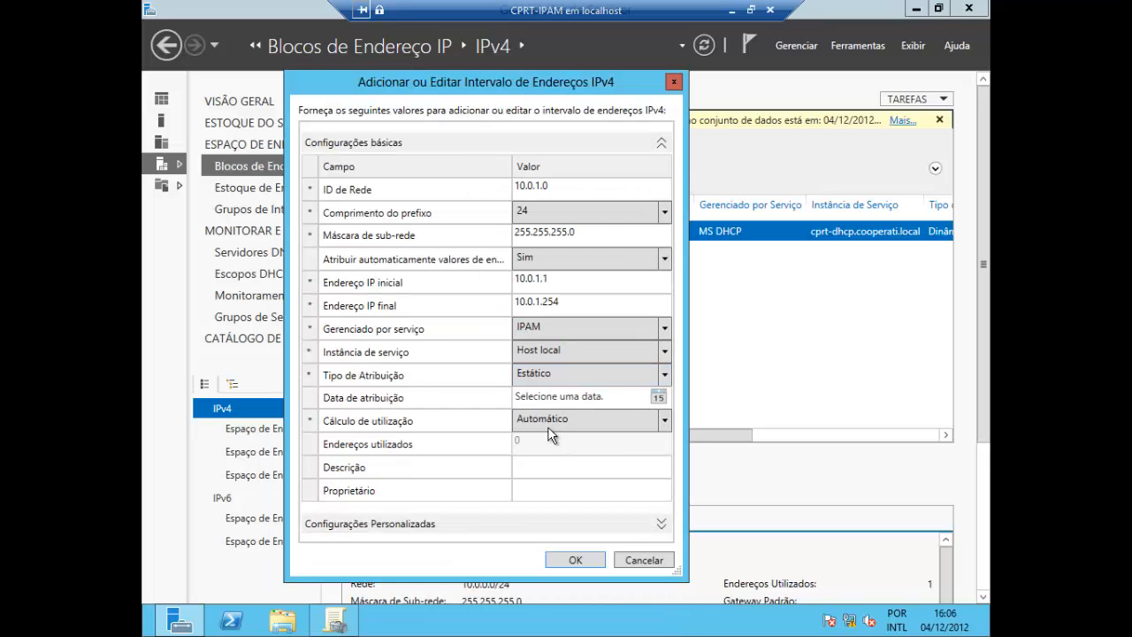
click(658, 398)
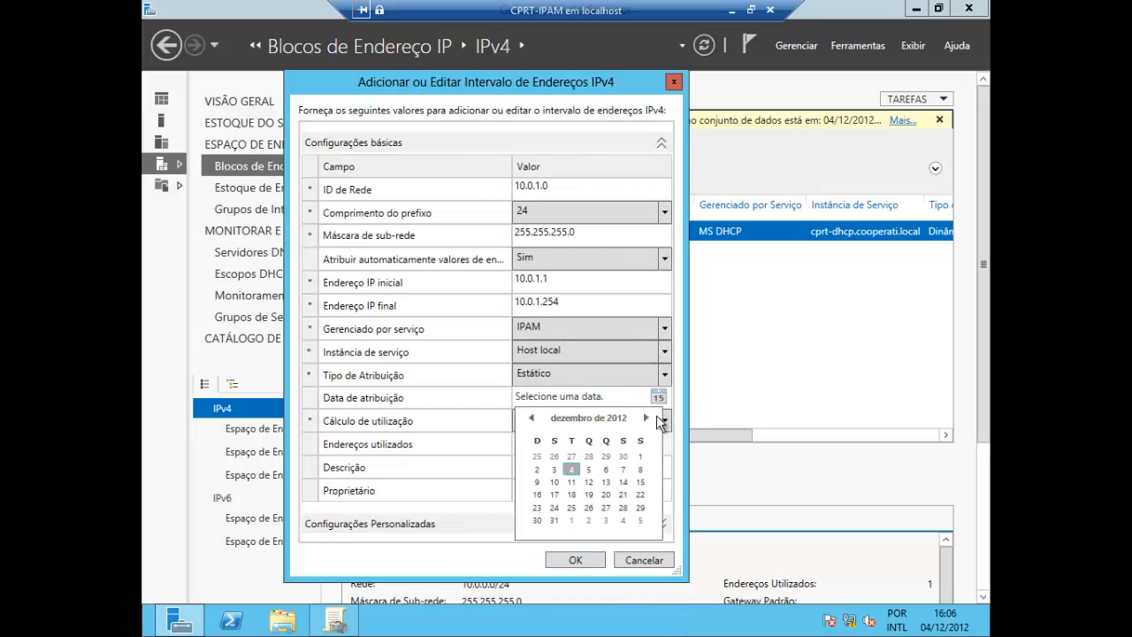
click(573, 468)
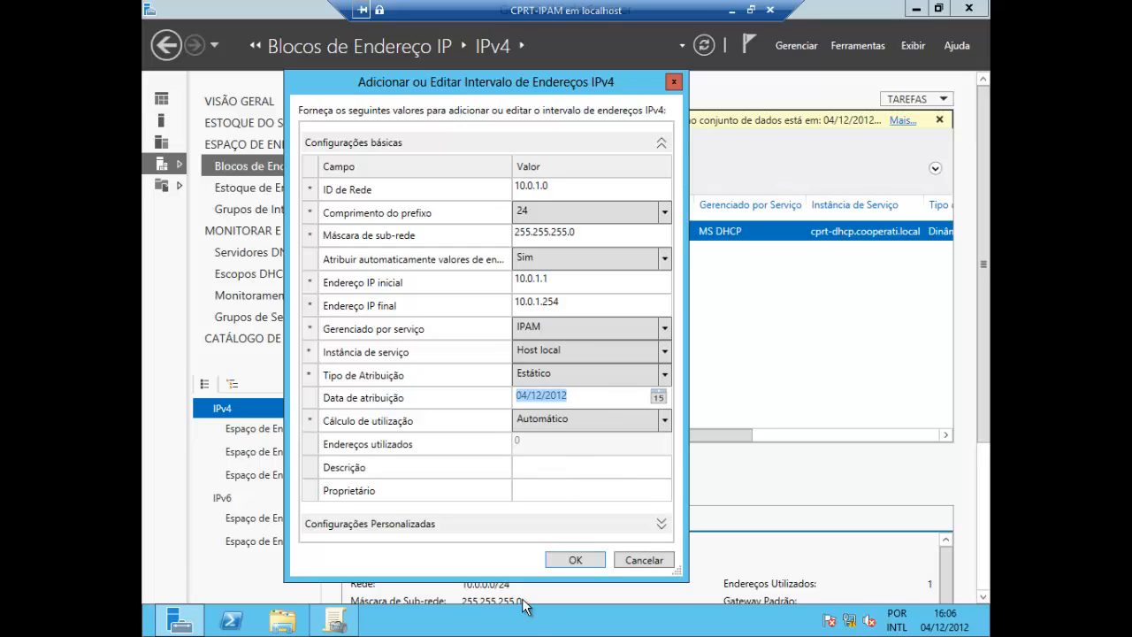
click(573, 561)
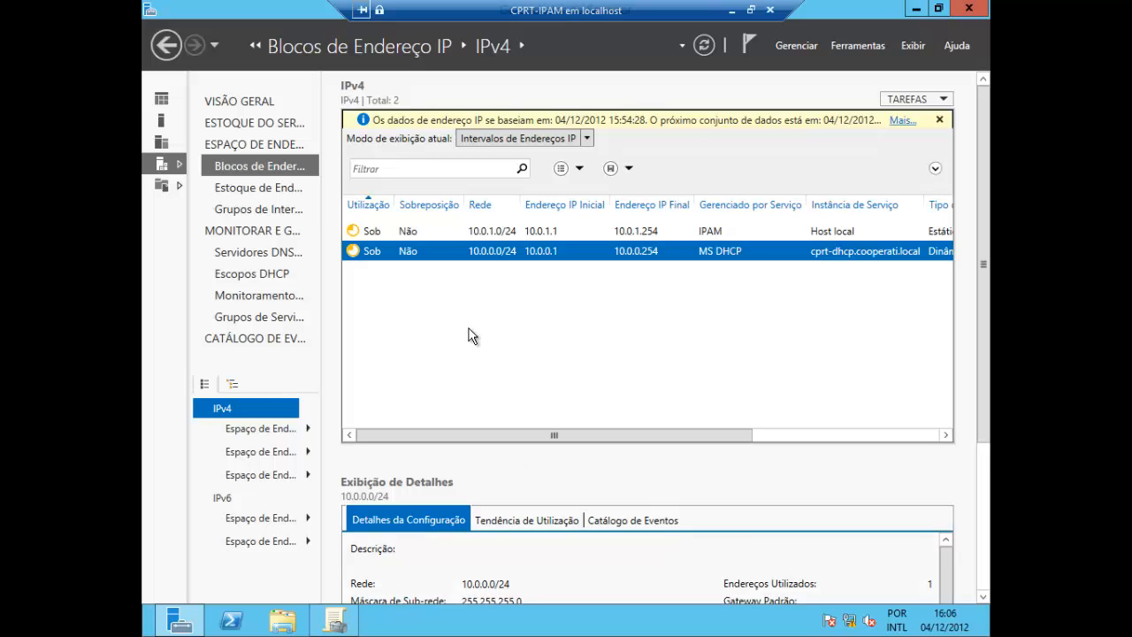
Select the new 10.0.1.0/24 range and review its assignment type and utilization columns
click(457, 230)
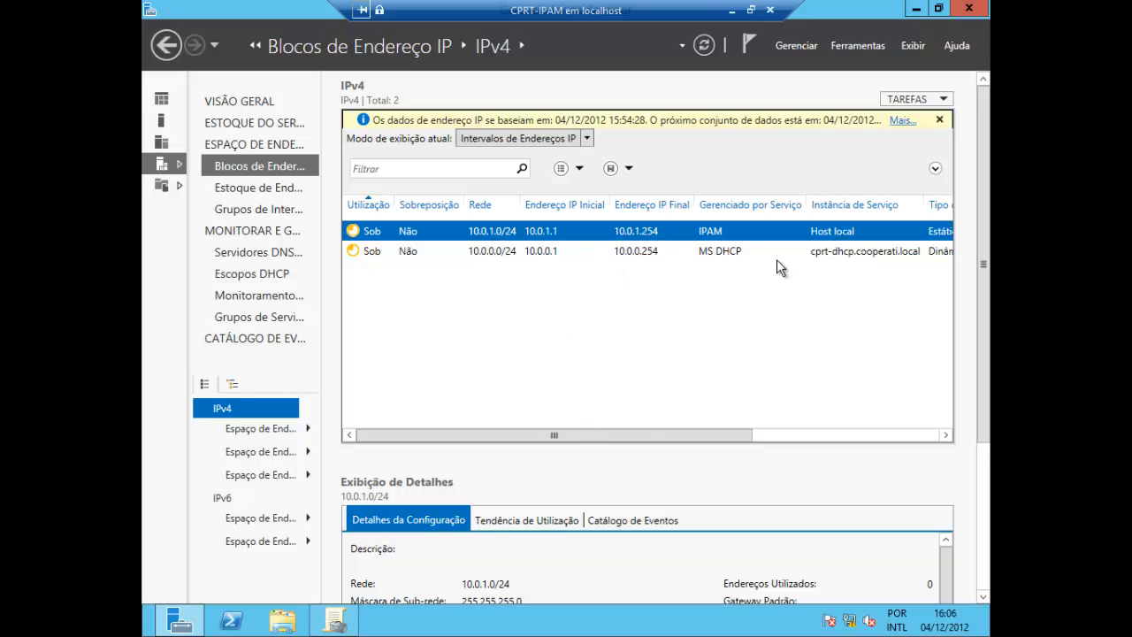
drag(635, 434, 898, 453)
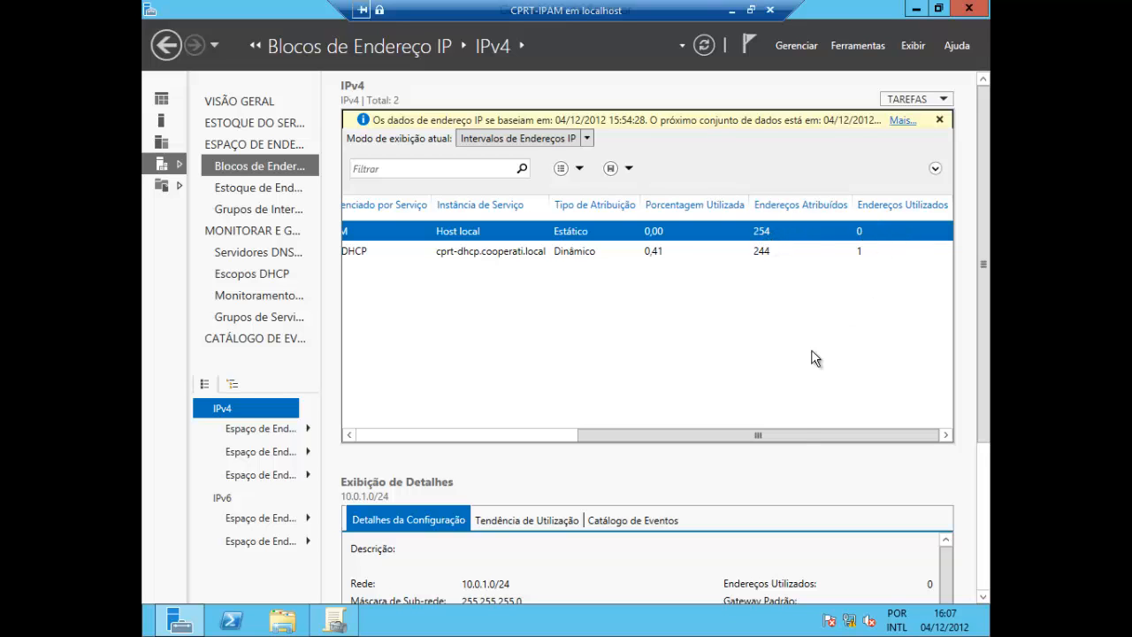
drag(787, 441, 477, 432)
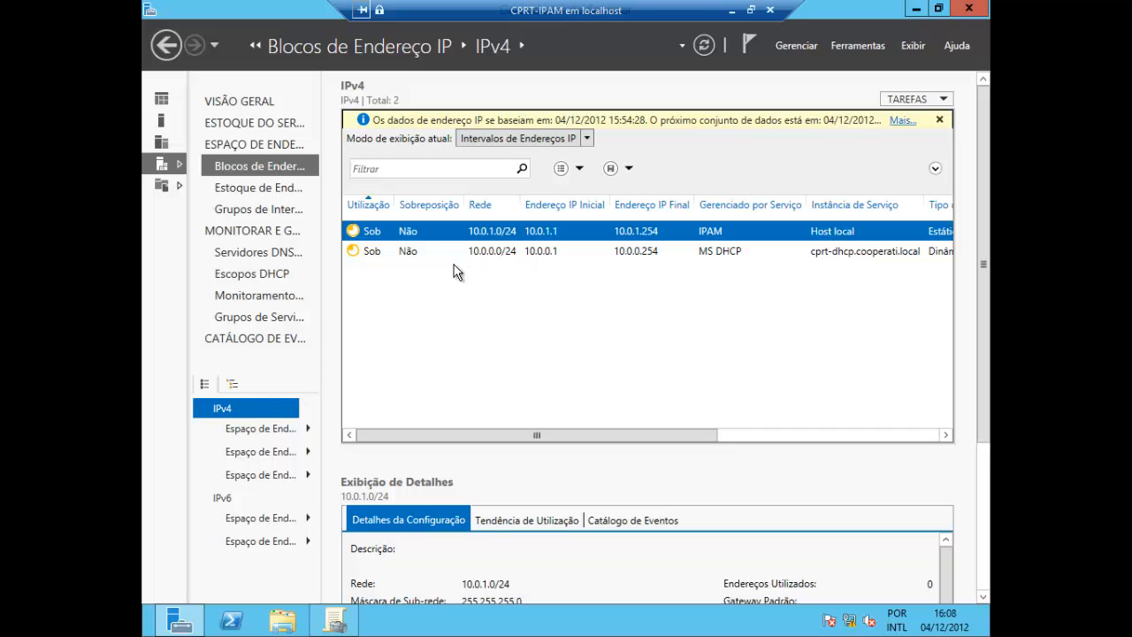
Switch the IPv4 view mode to Endereços IP and open the form for adding an IPv4 address
click(586, 139)
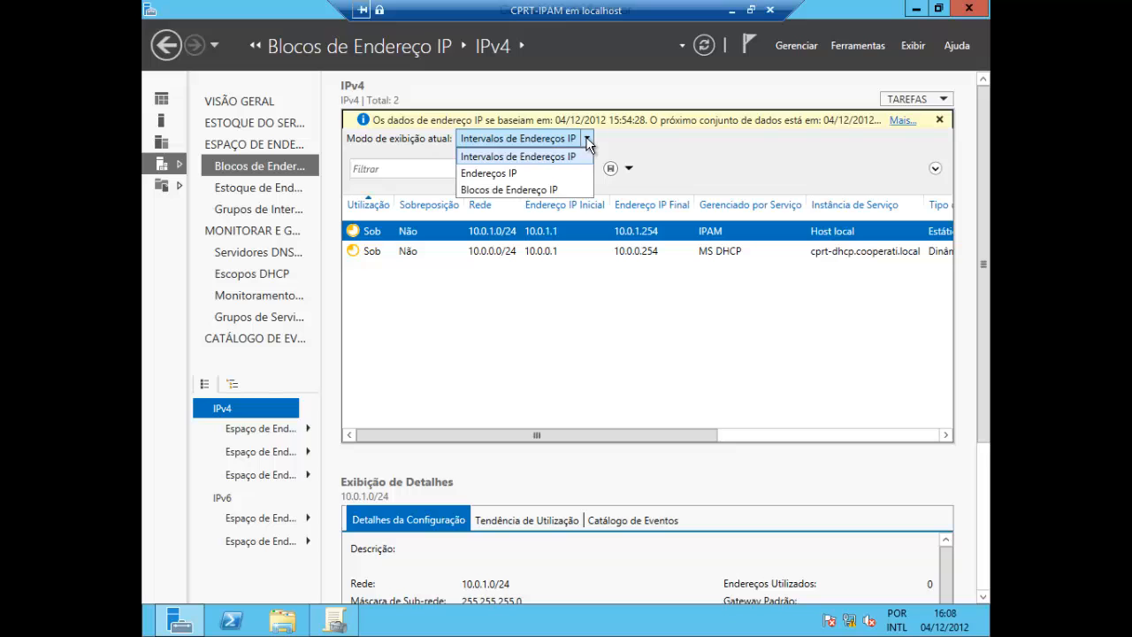
click(491, 175)
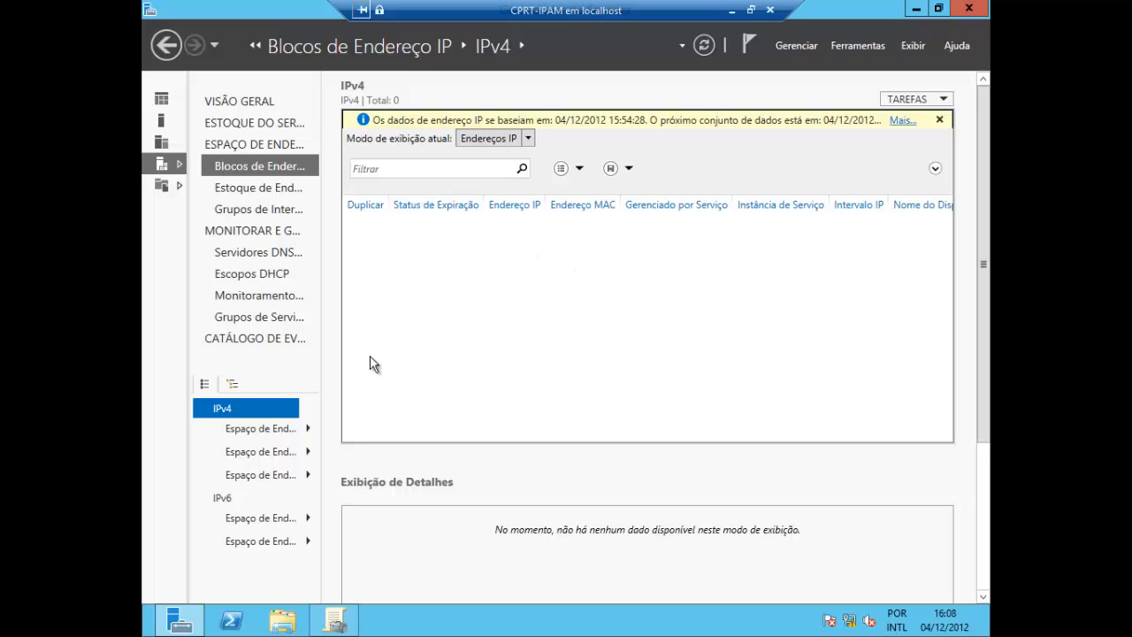
right_click(264, 412)
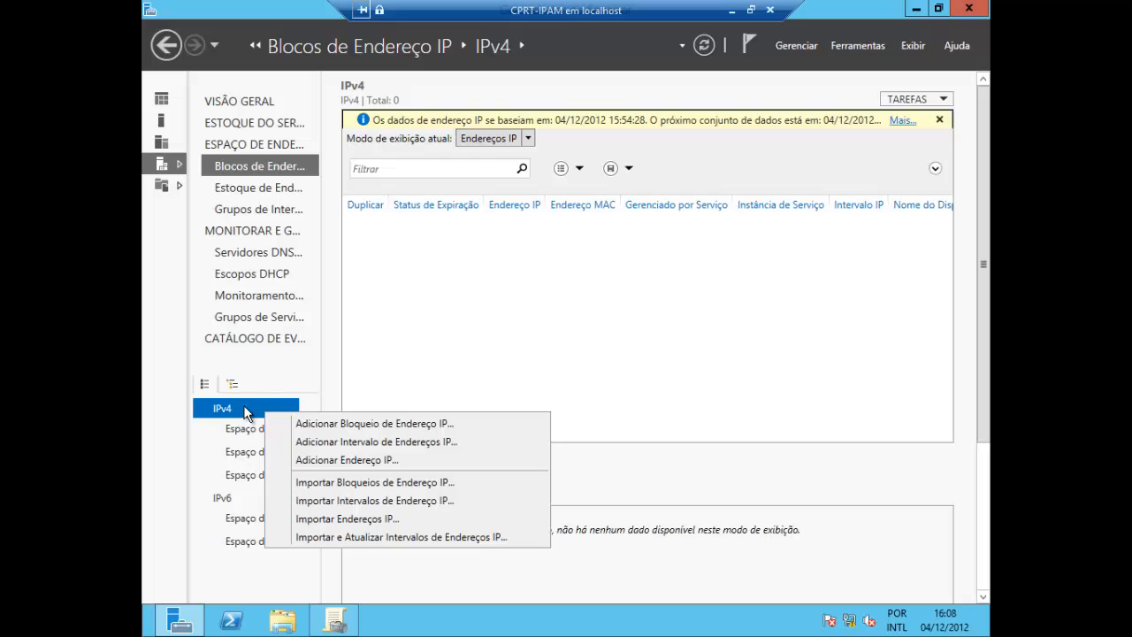
click(350, 461)
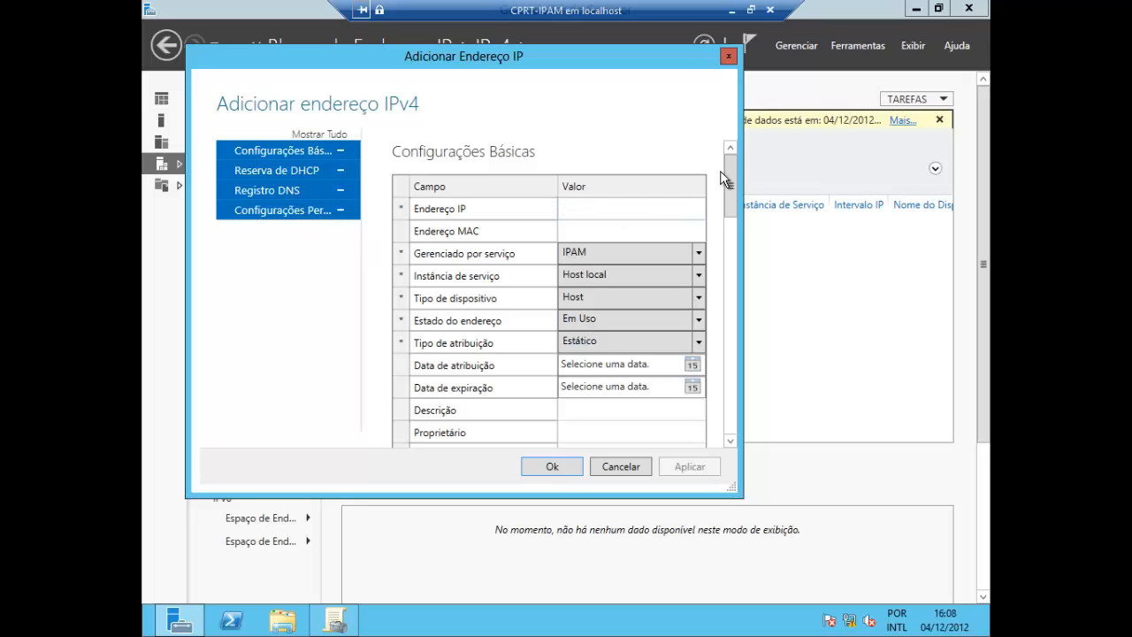
Set the IP address to 10.0.1.1, the MAC address to AA-BB-CC-DD-EE-FF and the assignment date to 04/12/2012
text(10.0.1.1)
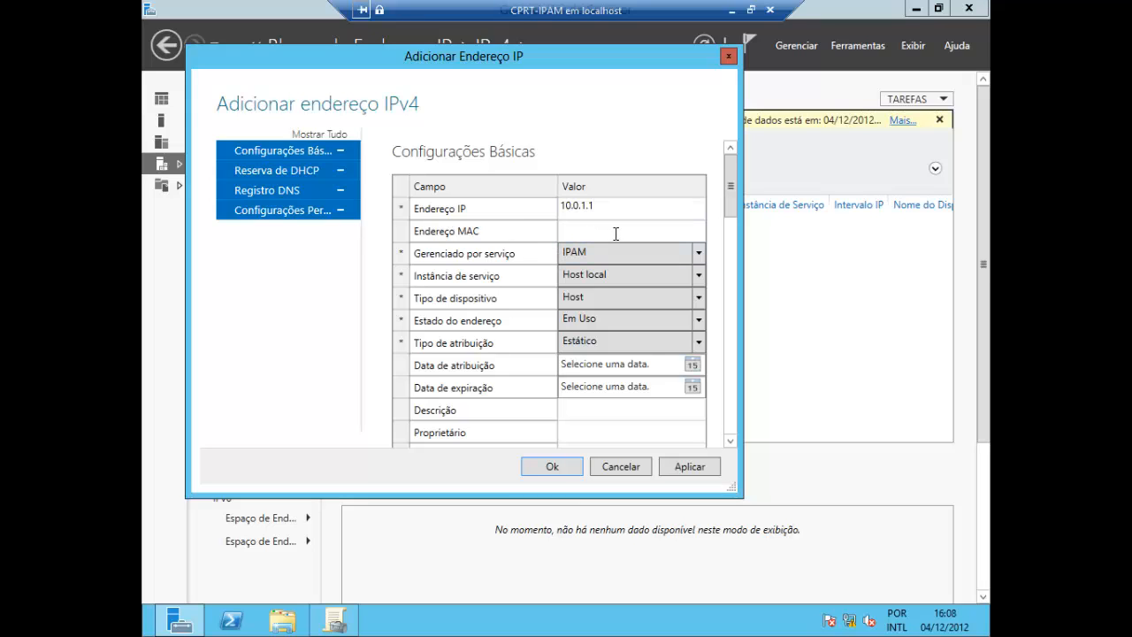
text(aabbccddeeff)
click(692, 364)
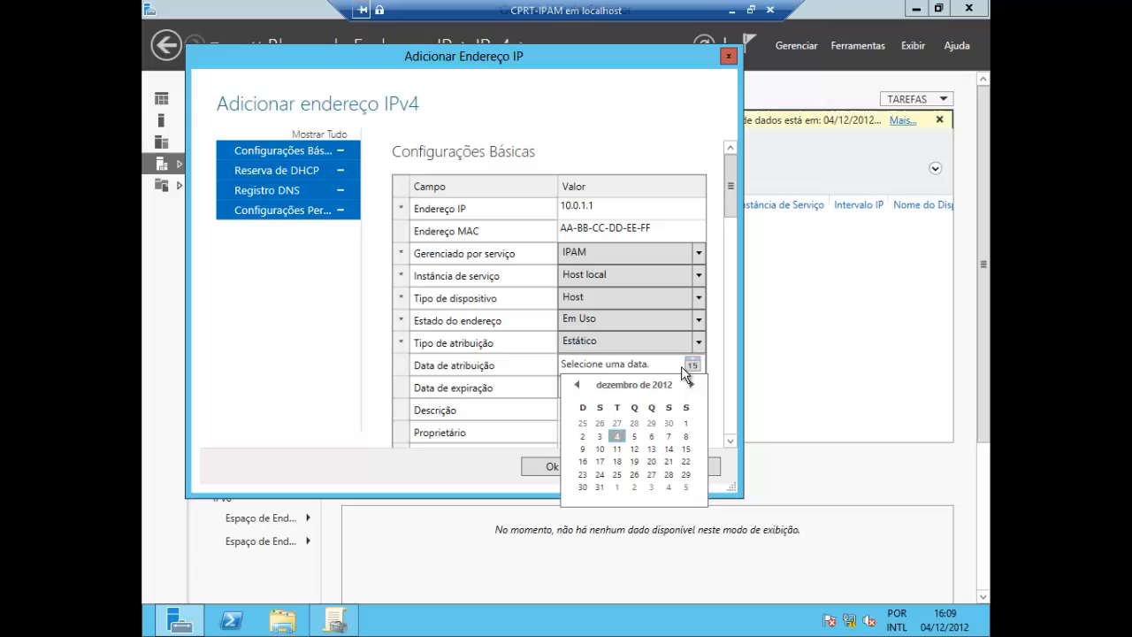
click(619, 434)
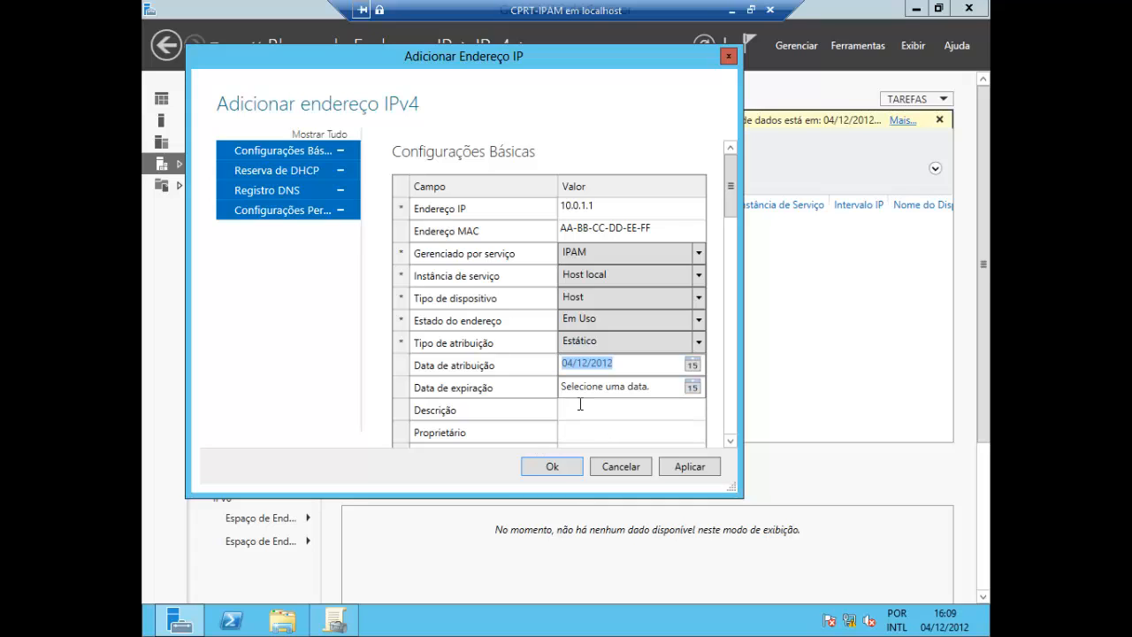
Check which reservation servers can be selected in the new address's DHCP reservation settings
click(278, 170)
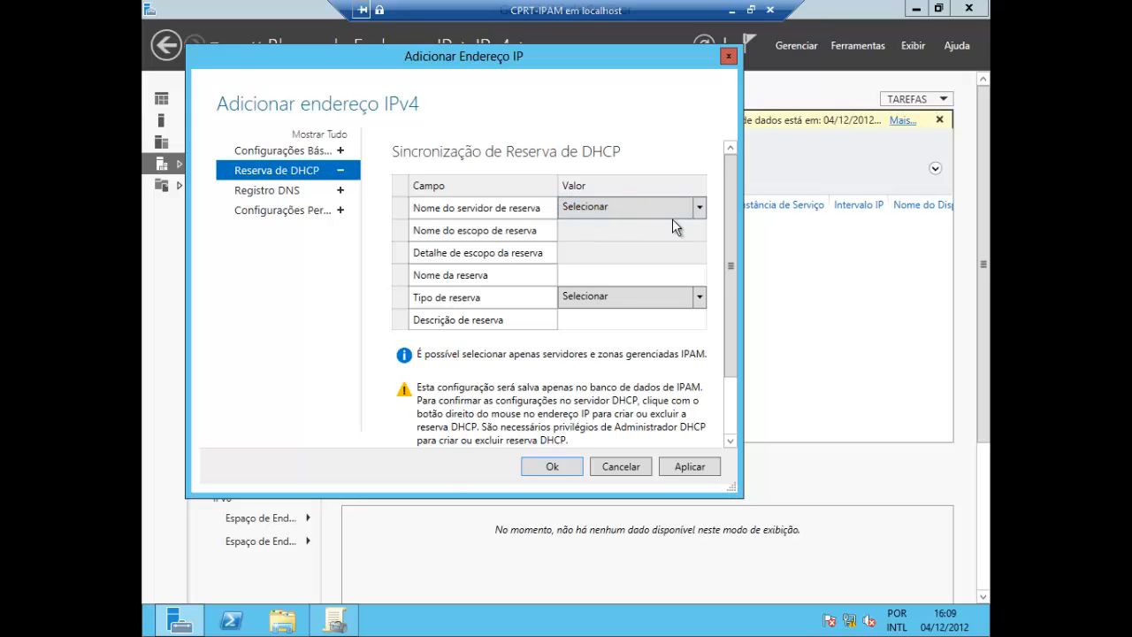
click(699, 213)
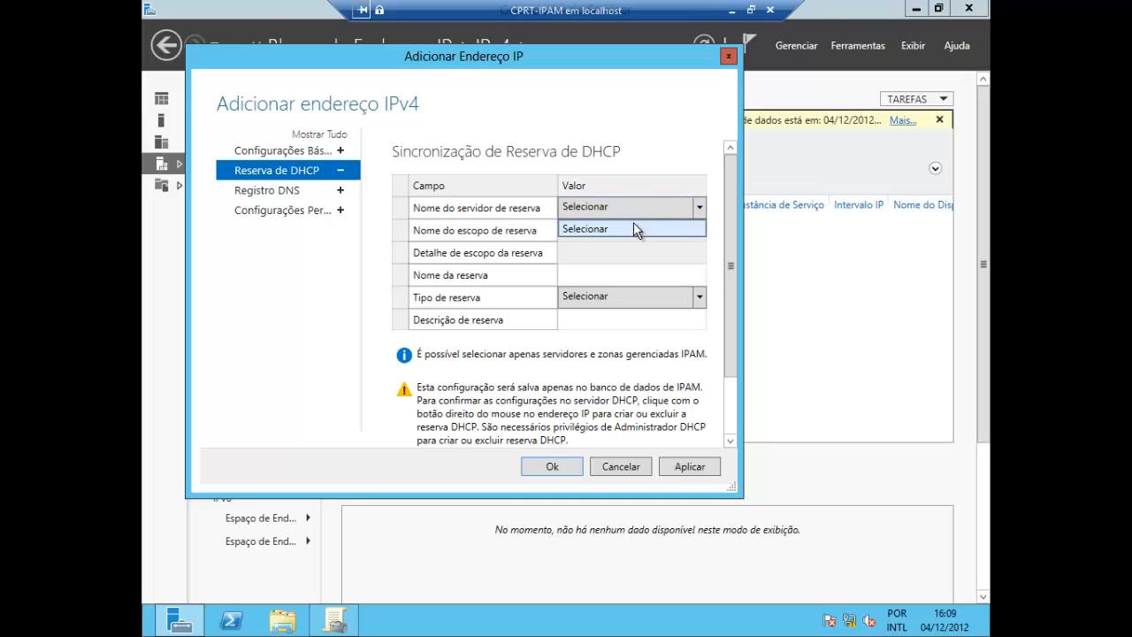
click(575, 208)
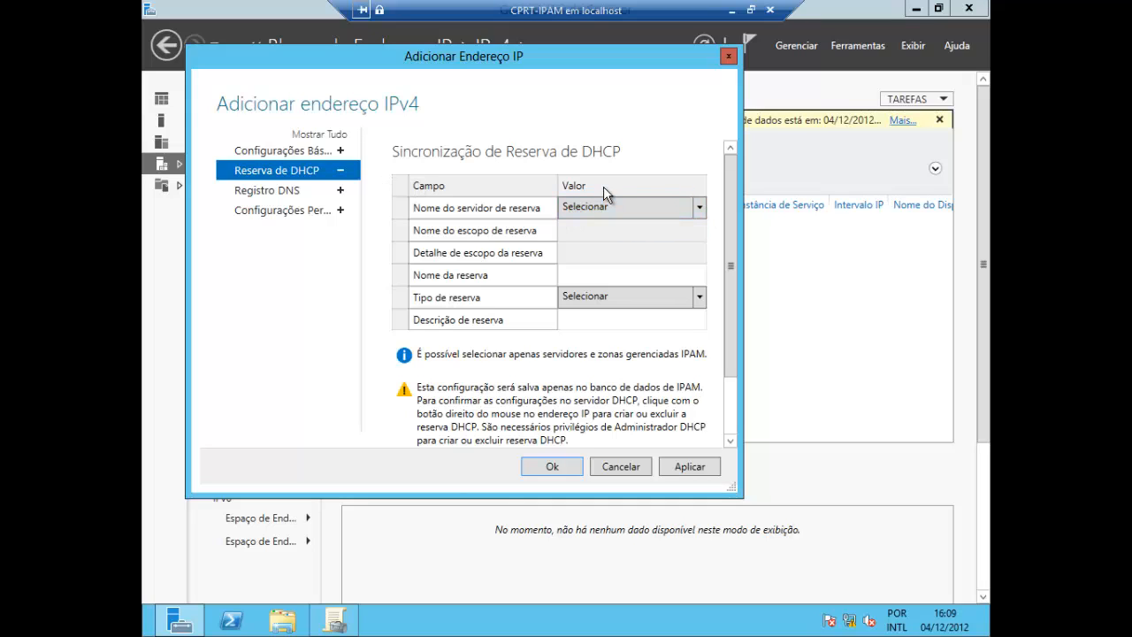
click(699, 208)
click(615, 229)
click(311, 152)
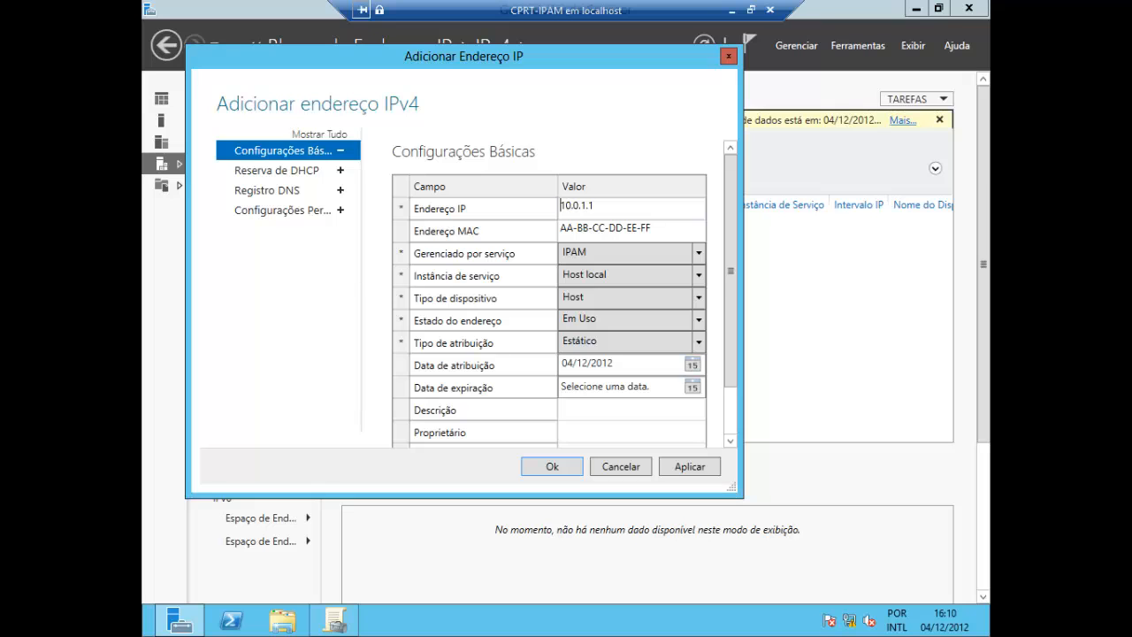
click(276, 171)
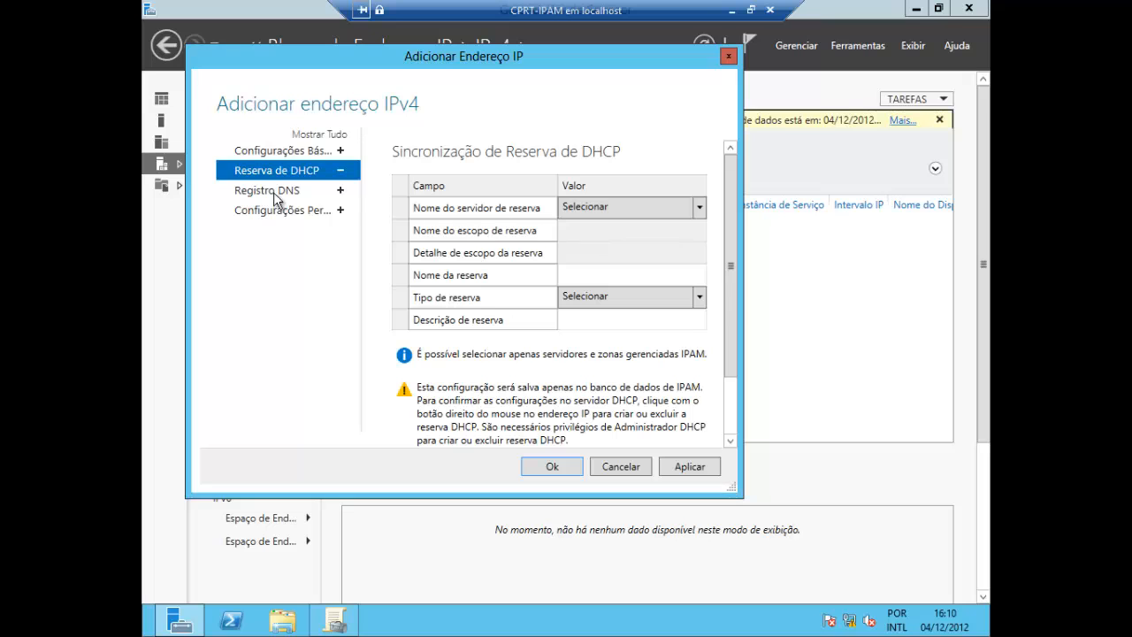
In the new address's DNS record settings, set the device name to gw-voip-andar2
click(263, 191)
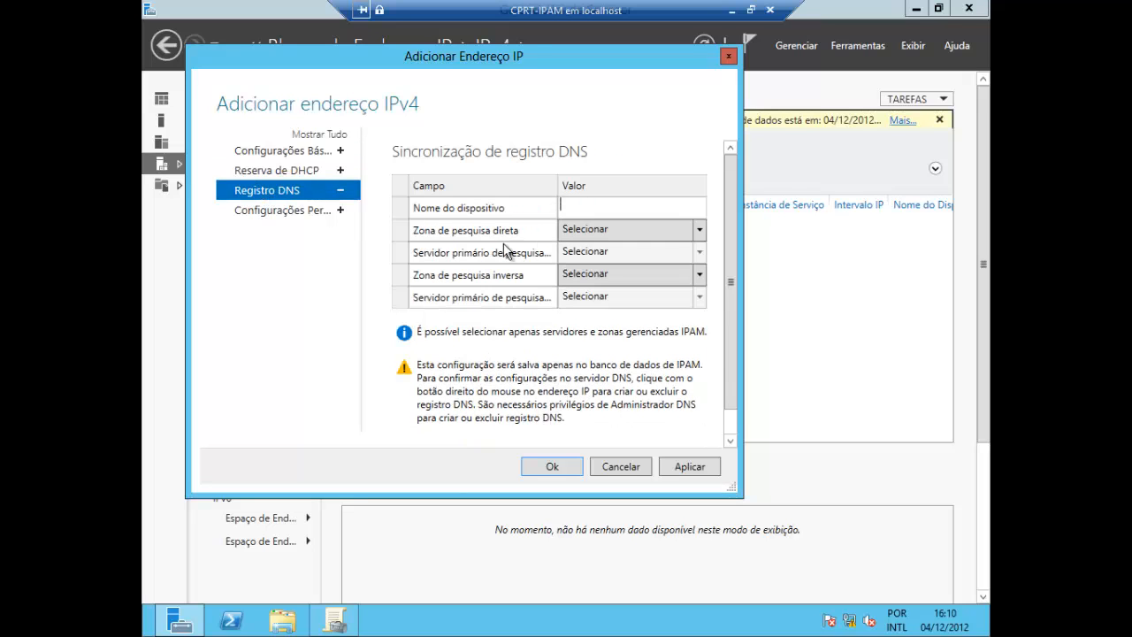
click(698, 230)
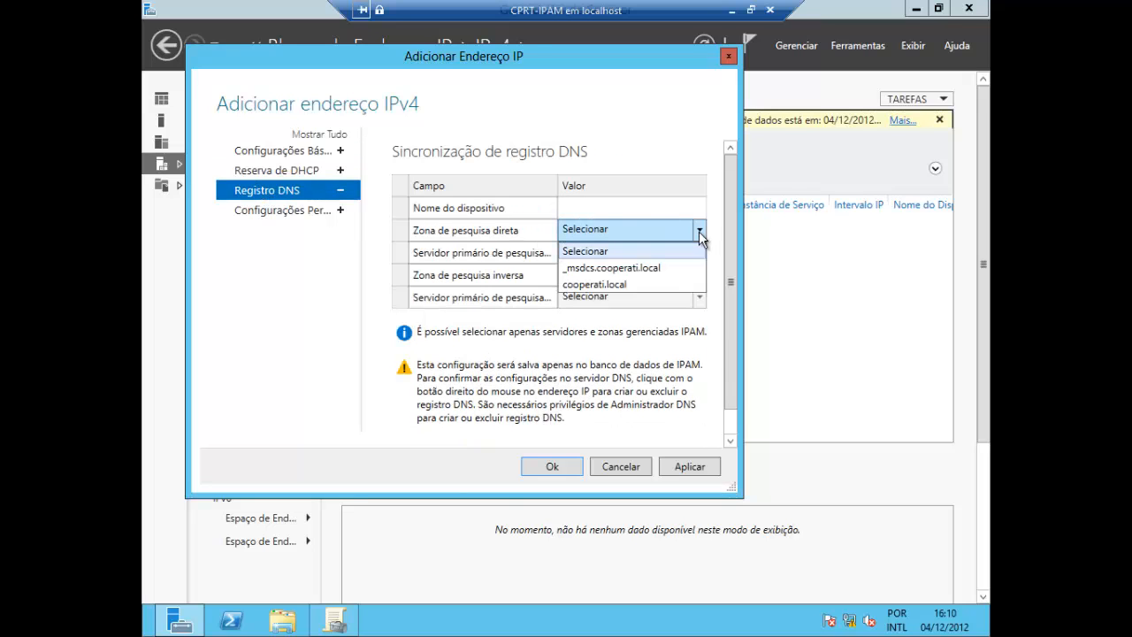
click(618, 205)
click(616, 206)
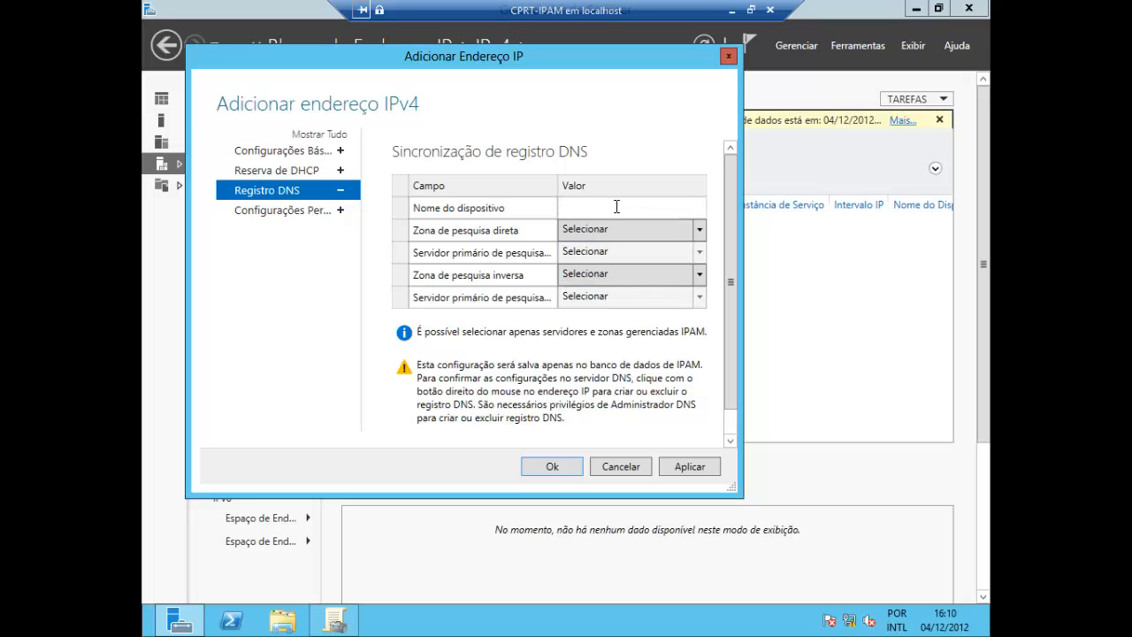
text(gw-voip-andar2)
Choose forward lookup zone cooperati.local with primary server cprt-dc.cooperati.local and save the new IP address
click(700, 232)
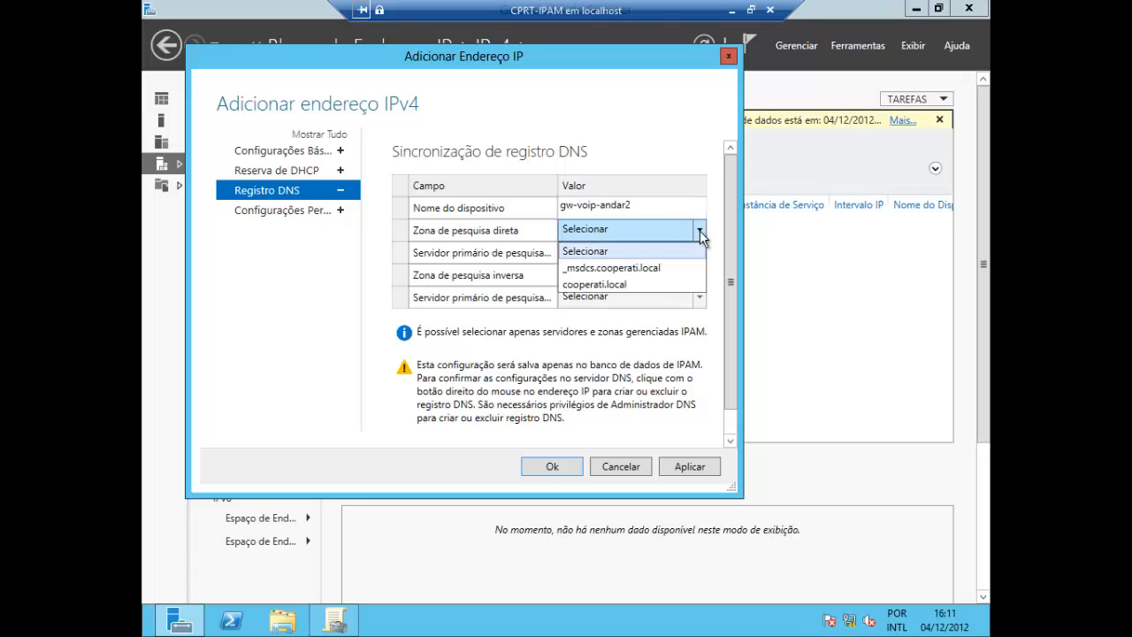
click(641, 285)
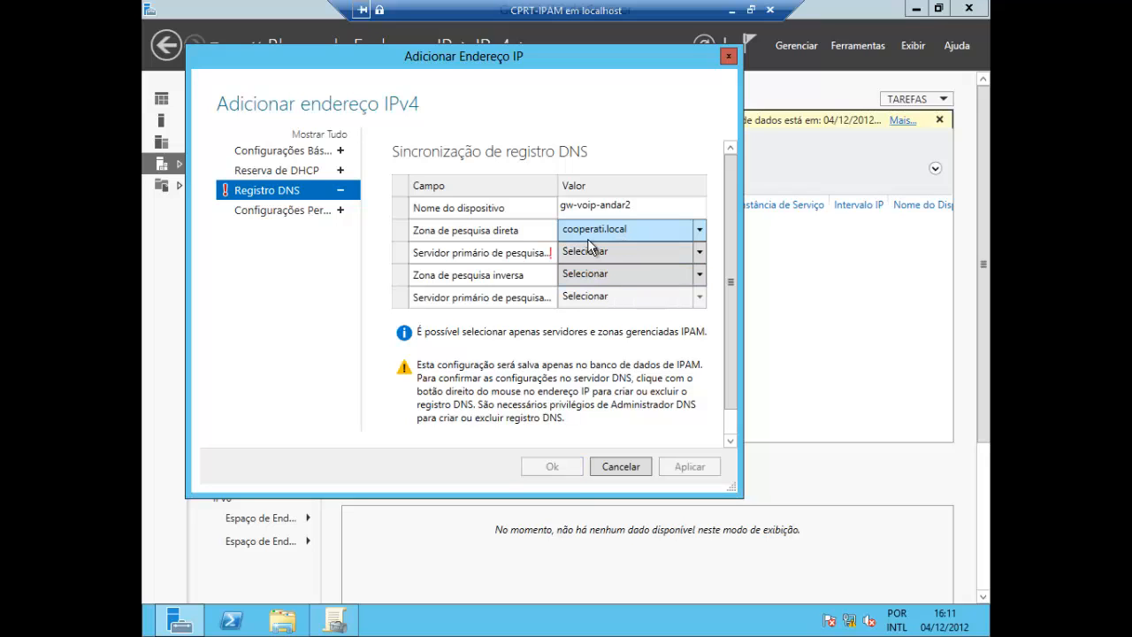
click(699, 251)
click(608, 290)
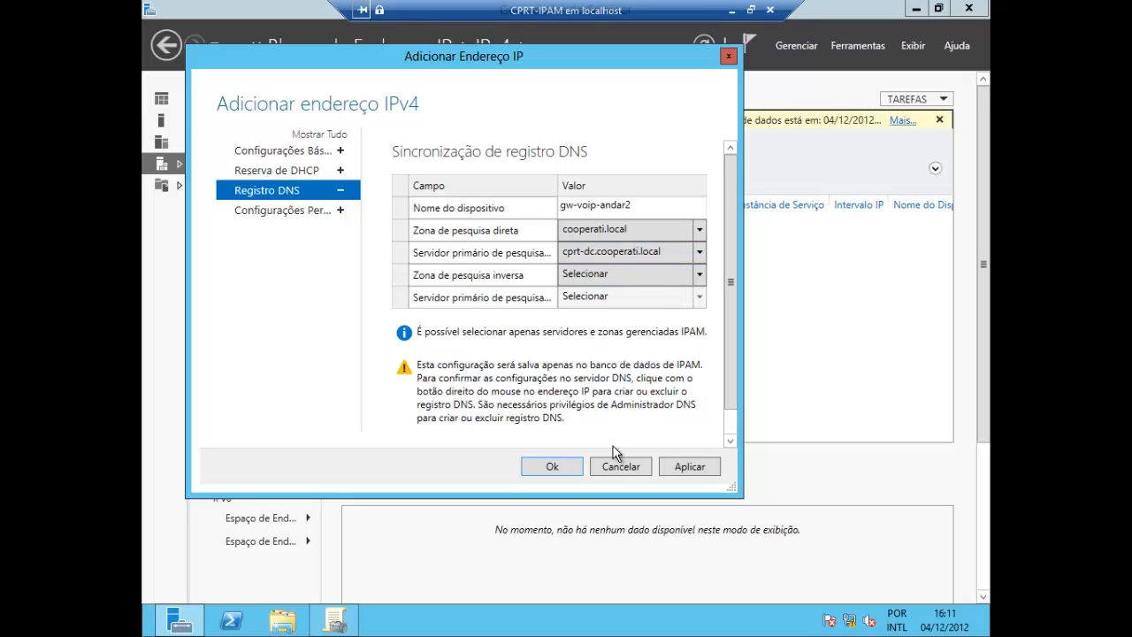
click(555, 466)
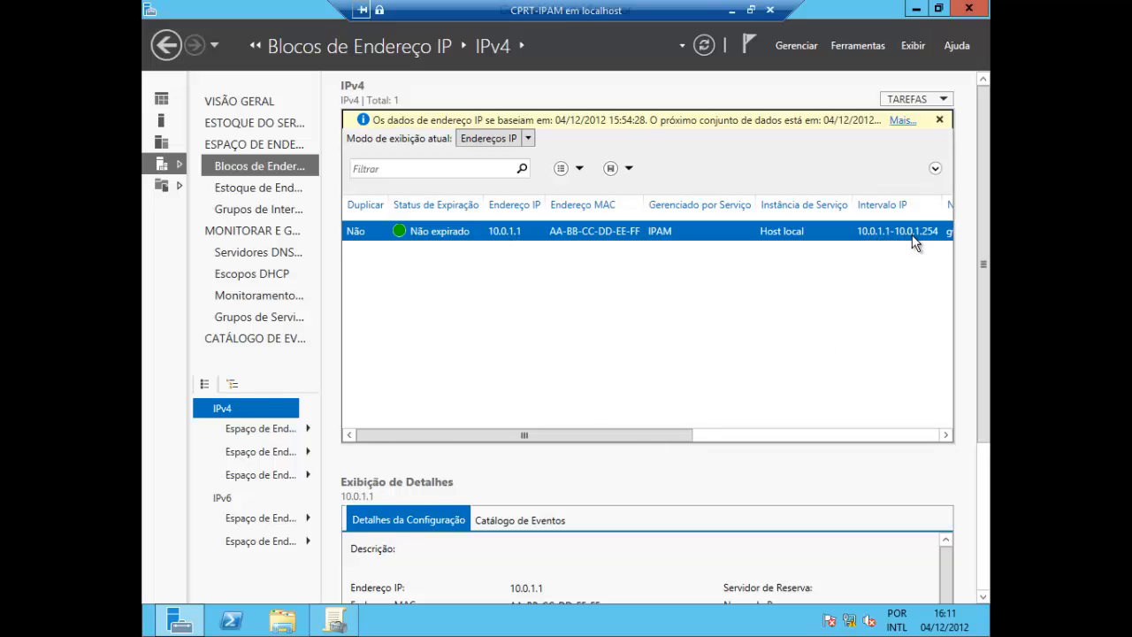
Review the new 10.0.1.1 entry's columns, including device name, address state and DHCP and DNS synchronization
drag(692, 436, 827, 441)
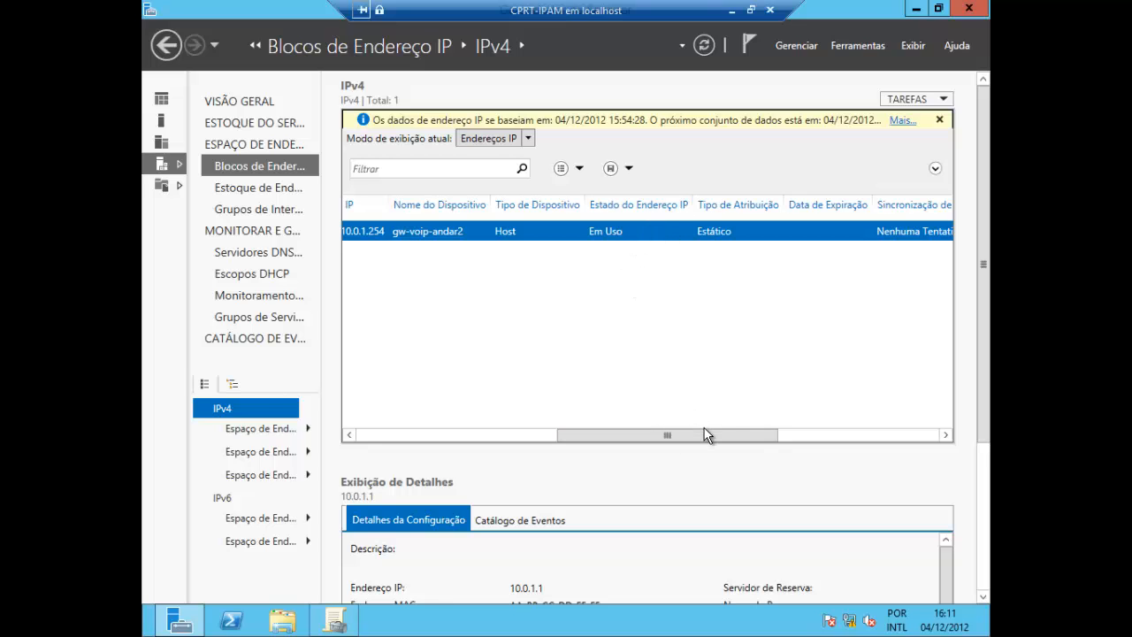
drag(712, 440, 805, 447)
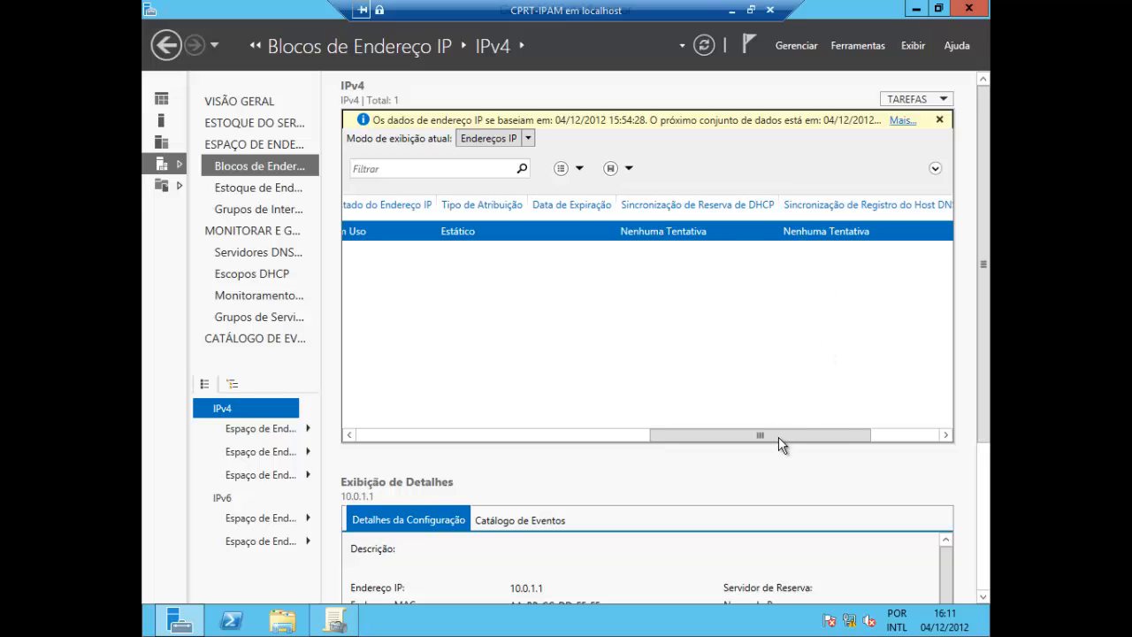
drag(778, 436, 380, 434)
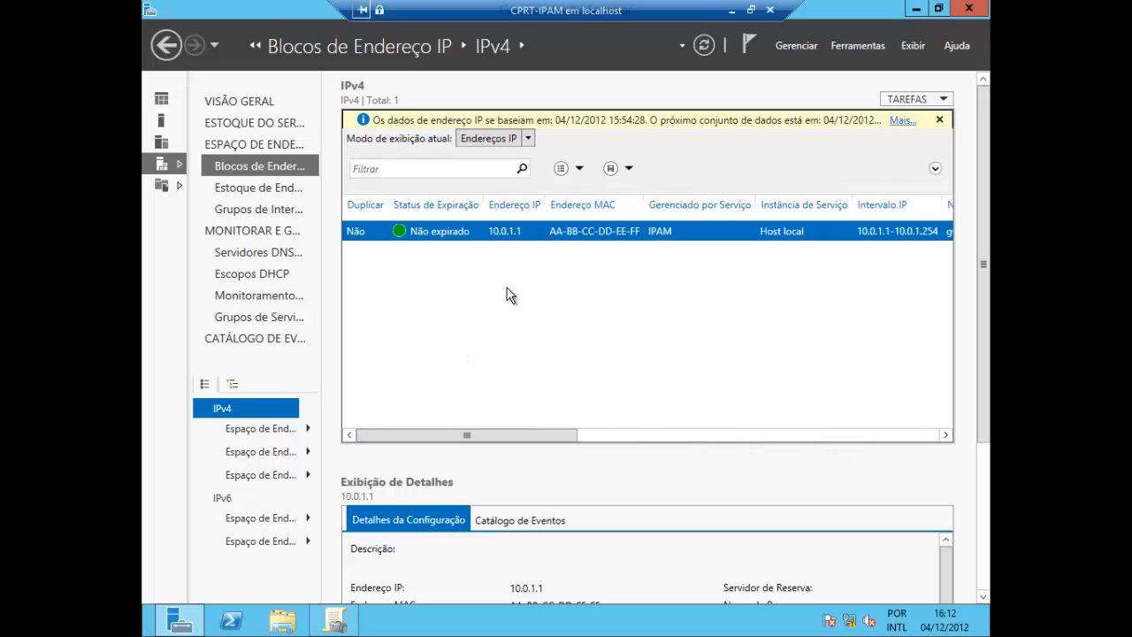
Delete the 10.0.1.1 IP address entry
right_click(520, 236)
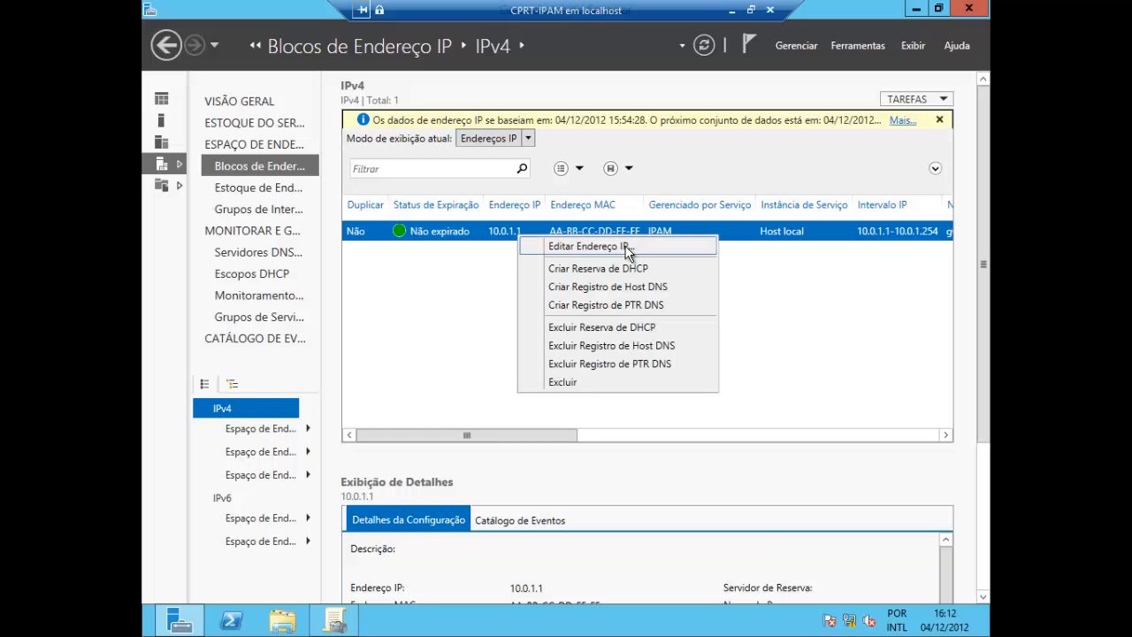
click(576, 383)
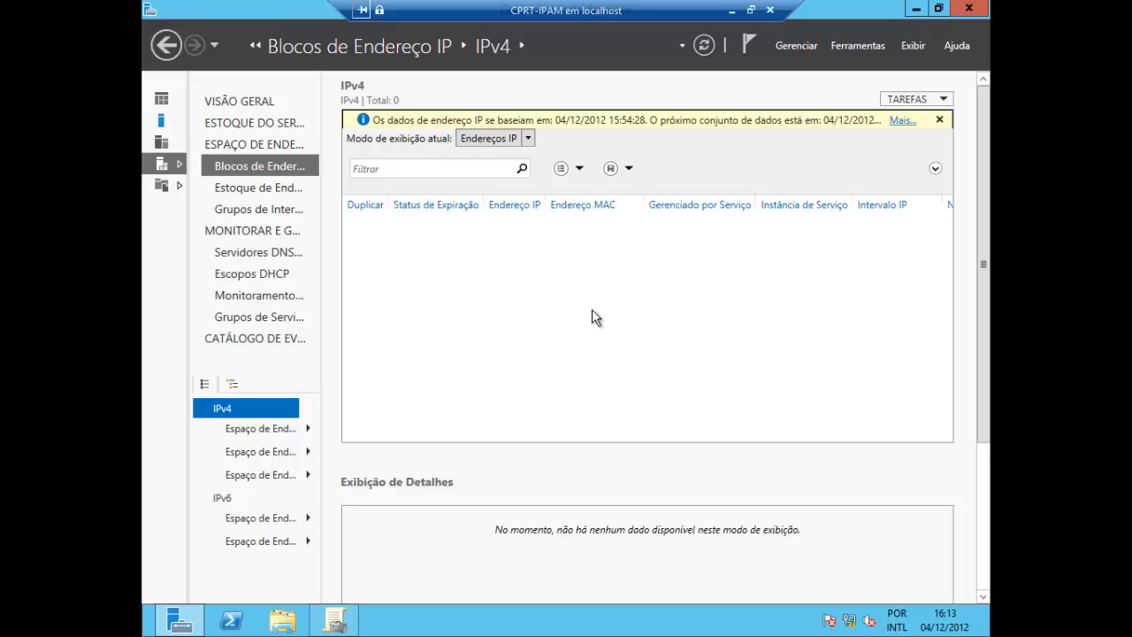
List the IPv4 address ranges and find an available IP address to allocate in the DHCP-managed 10.0.0.0/24 range
click(529, 140)
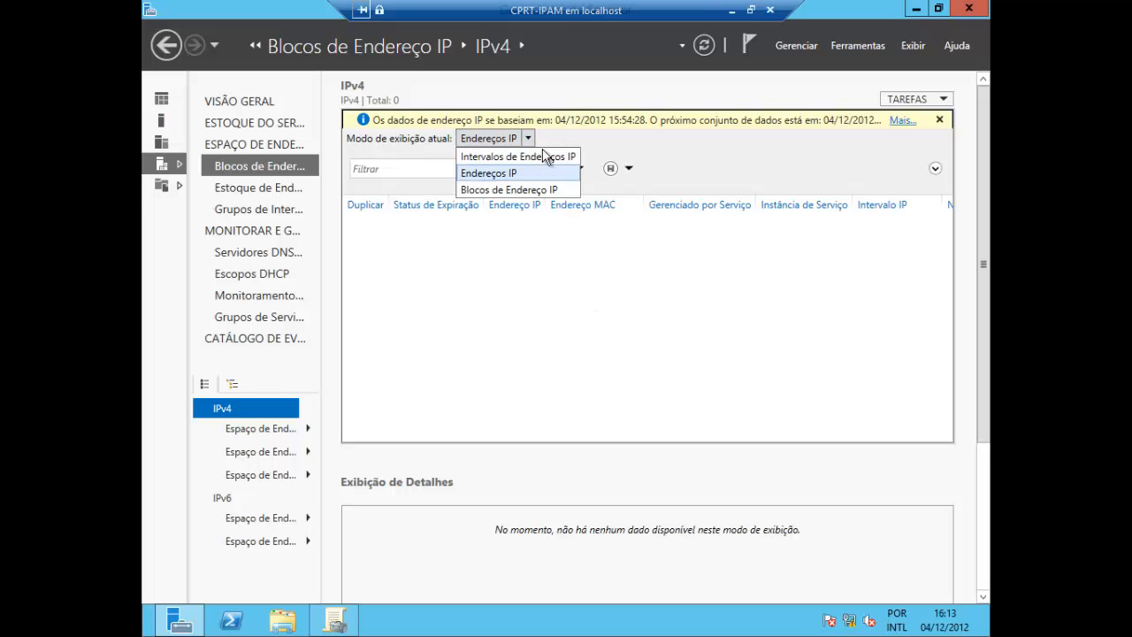
click(544, 157)
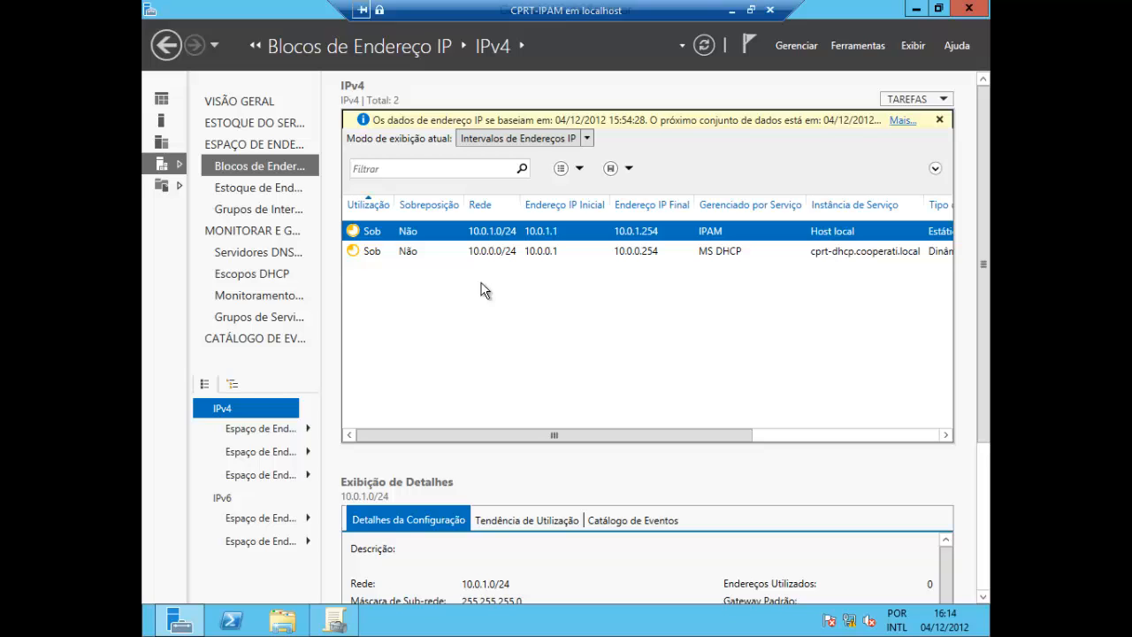
click(490, 257)
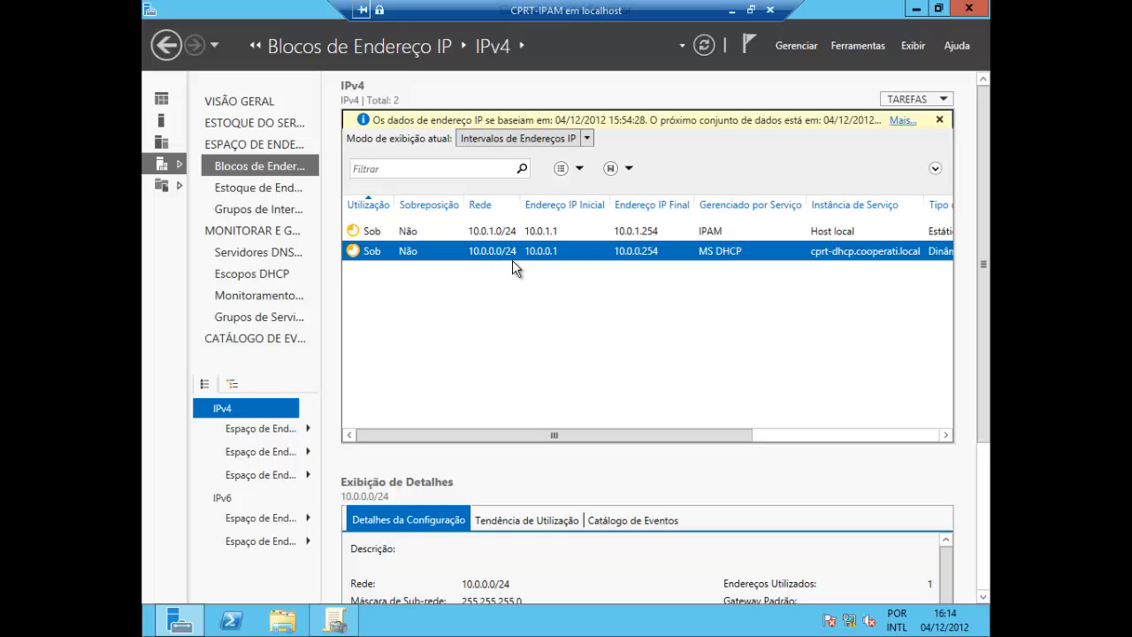
right_click(454, 255)
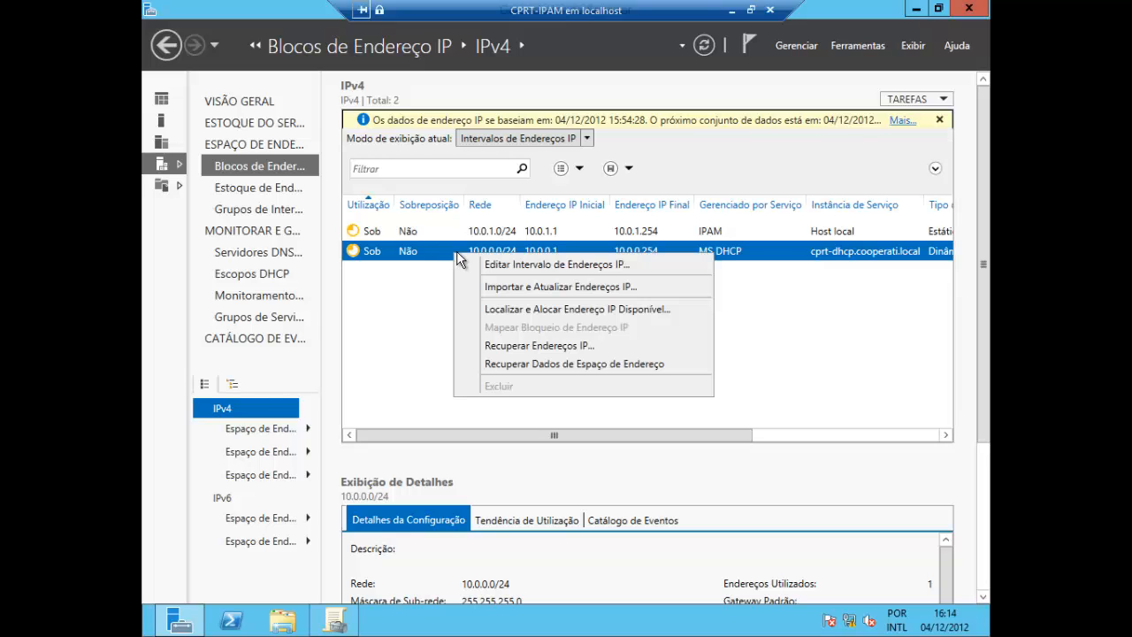
click(527, 310)
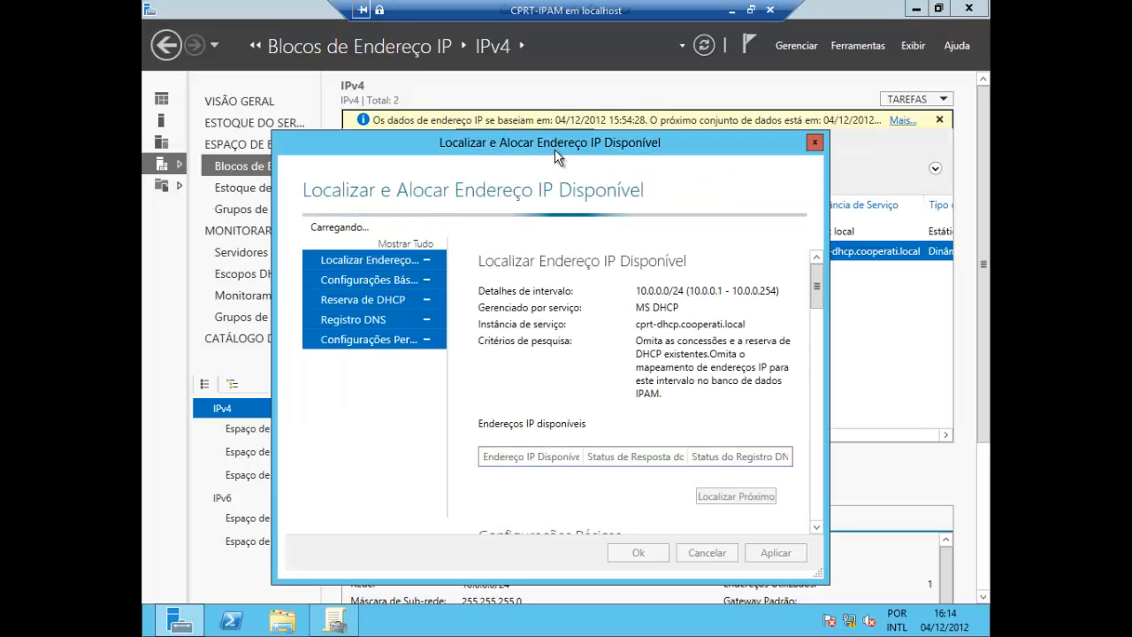
drag(495, 137, 447, 88)
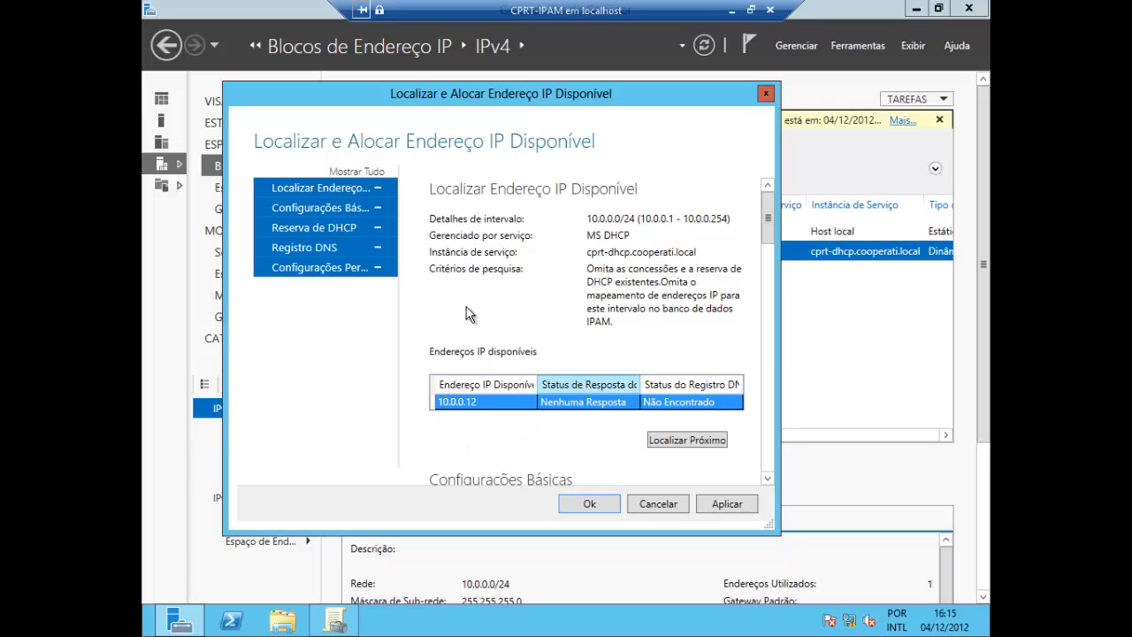
drag(767, 217, 773, 253)
click(331, 189)
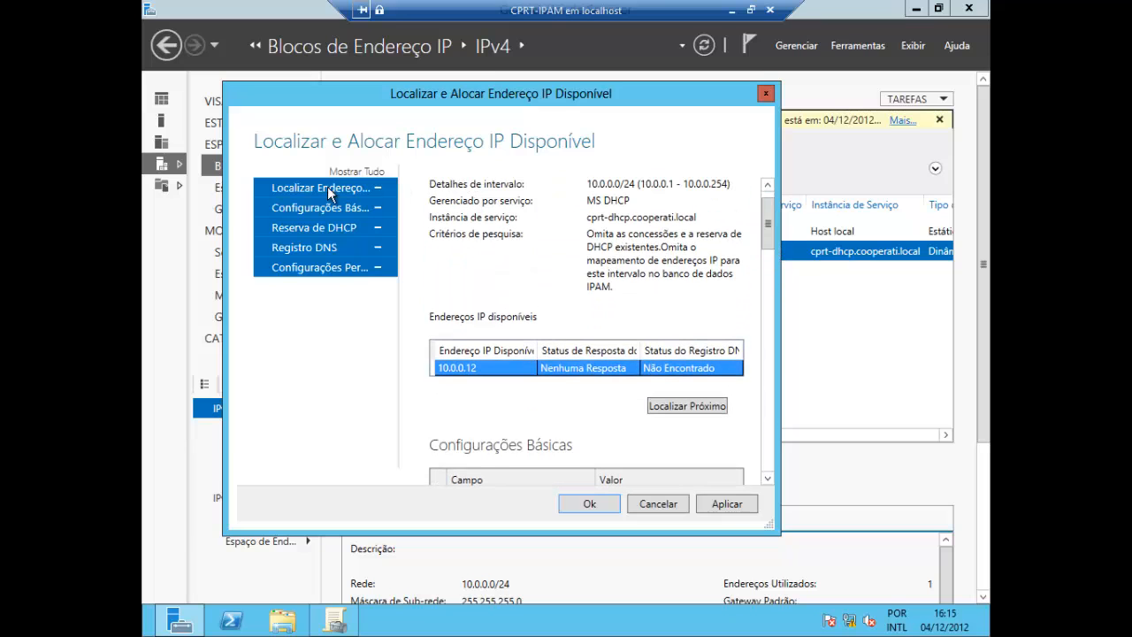
click(324, 209)
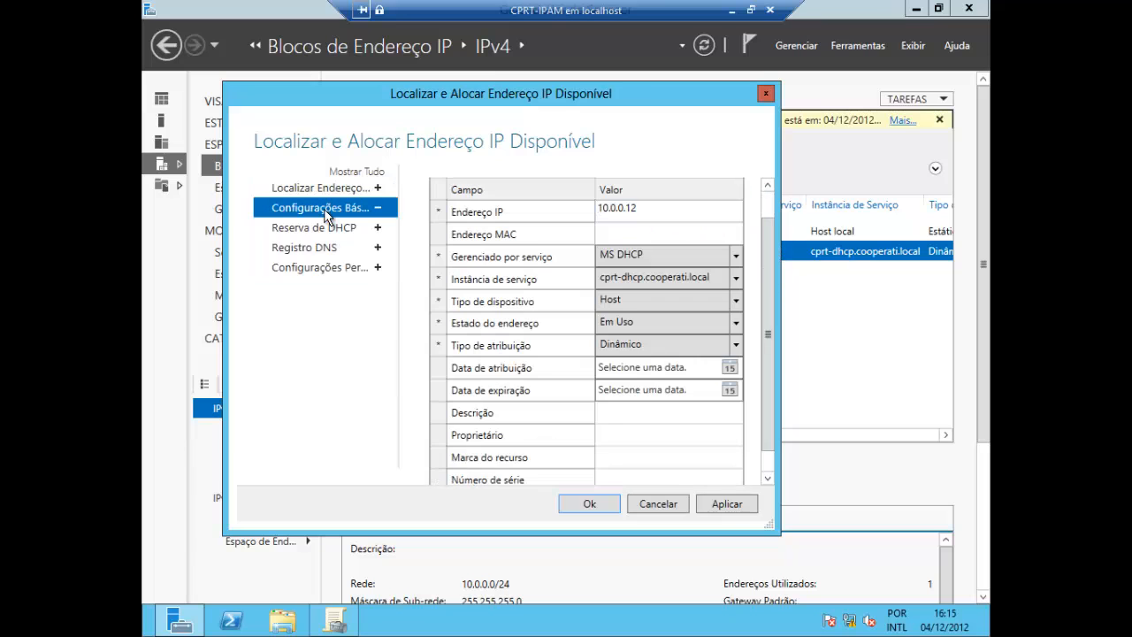
click(636, 235)
text(112233445566)
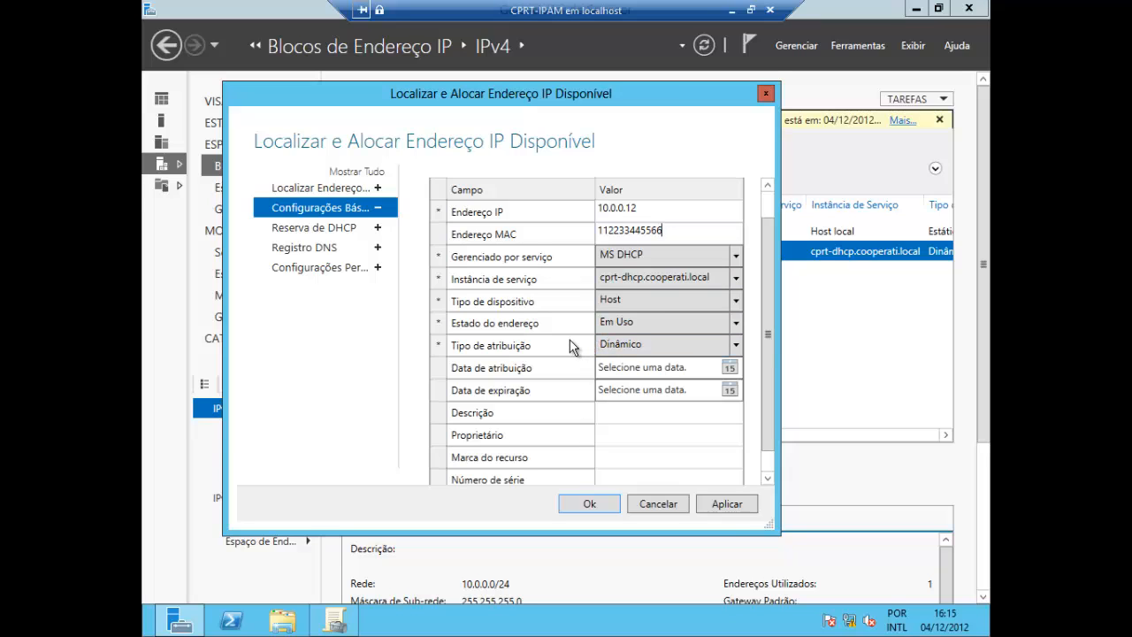
click(730, 368)
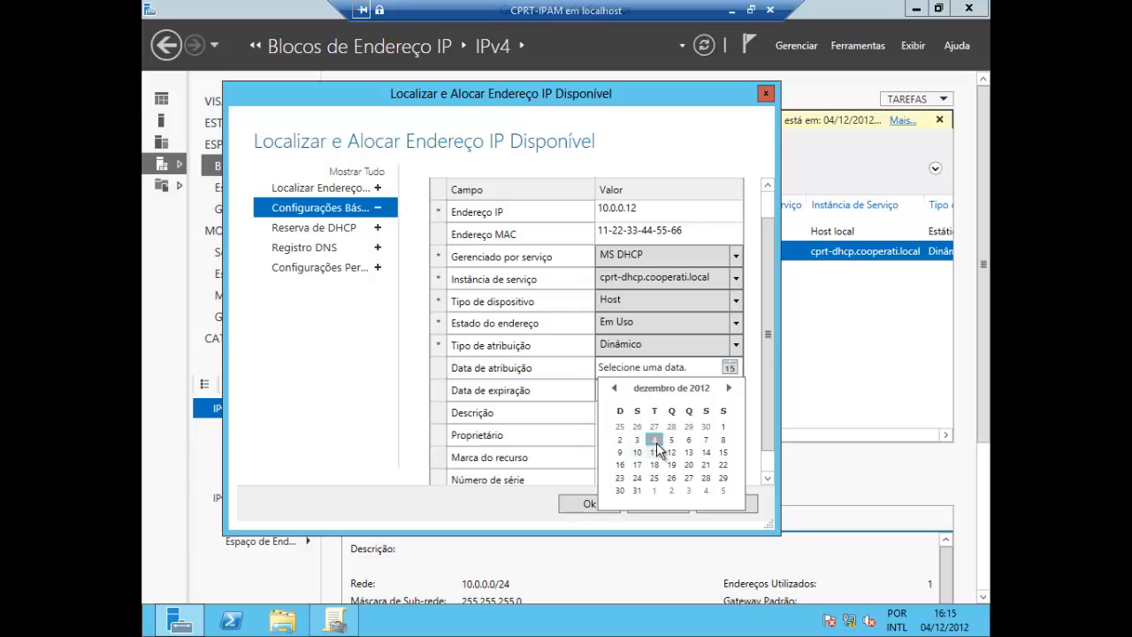
click(655, 440)
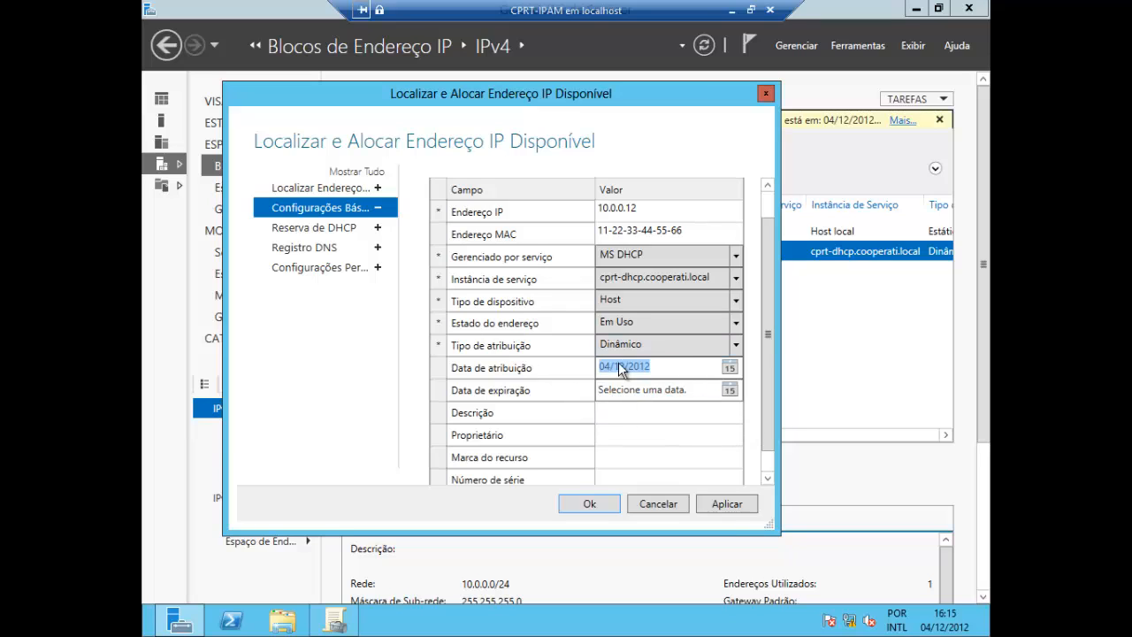
Define the DHCP reservation on server cprt-dhcp.cooperati.local with the name gw-voip-andar1 and reservation type Ambos
click(321, 233)
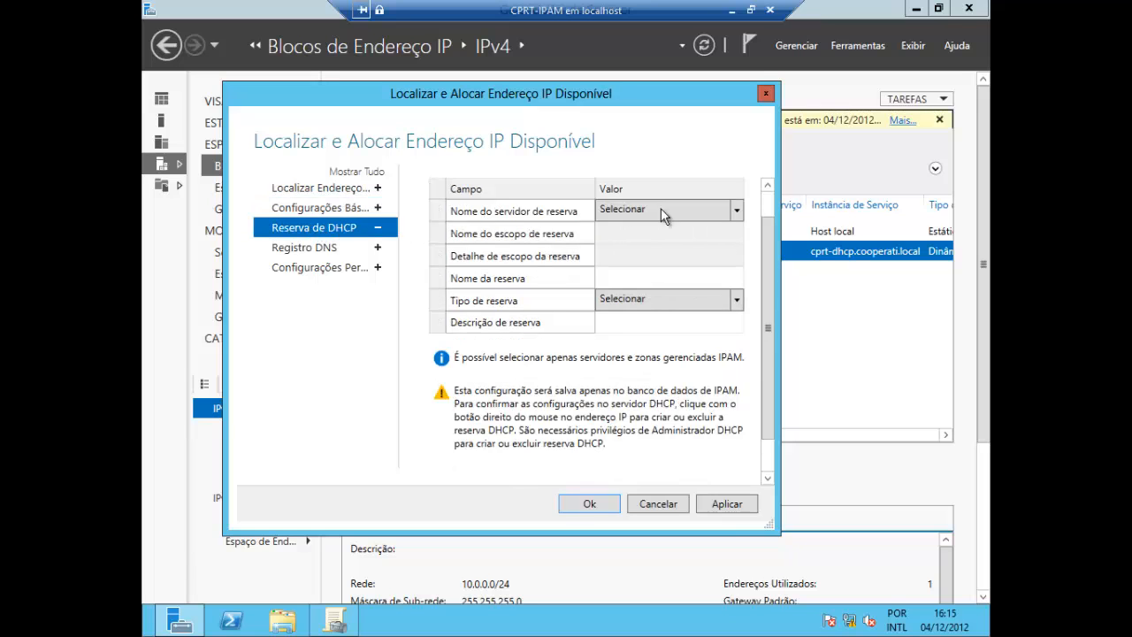
click(737, 212)
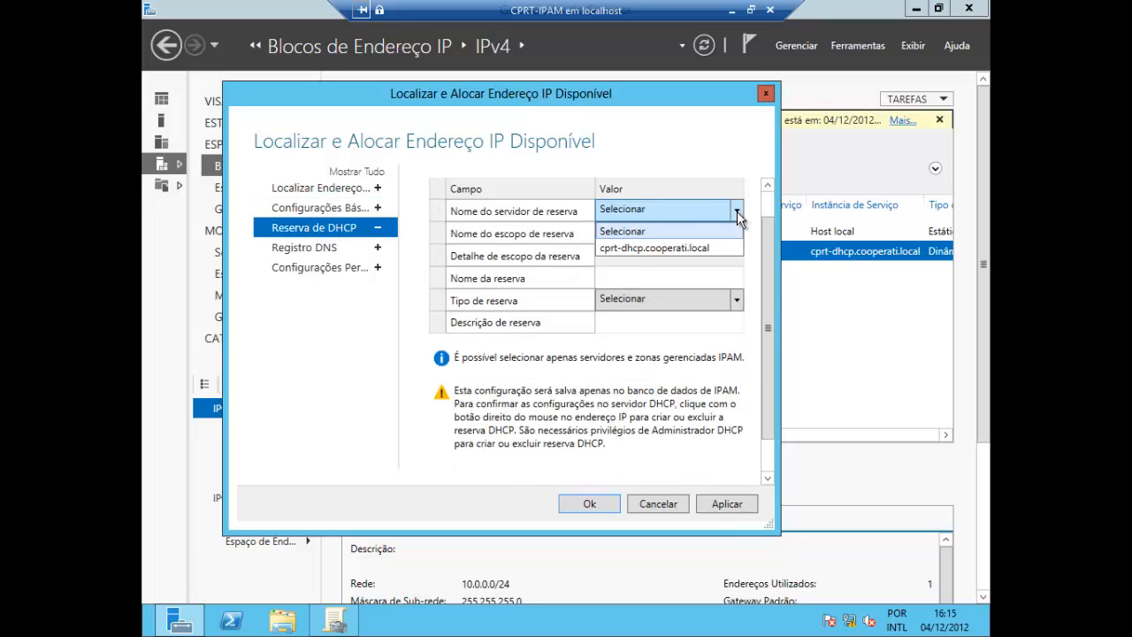
click(645, 251)
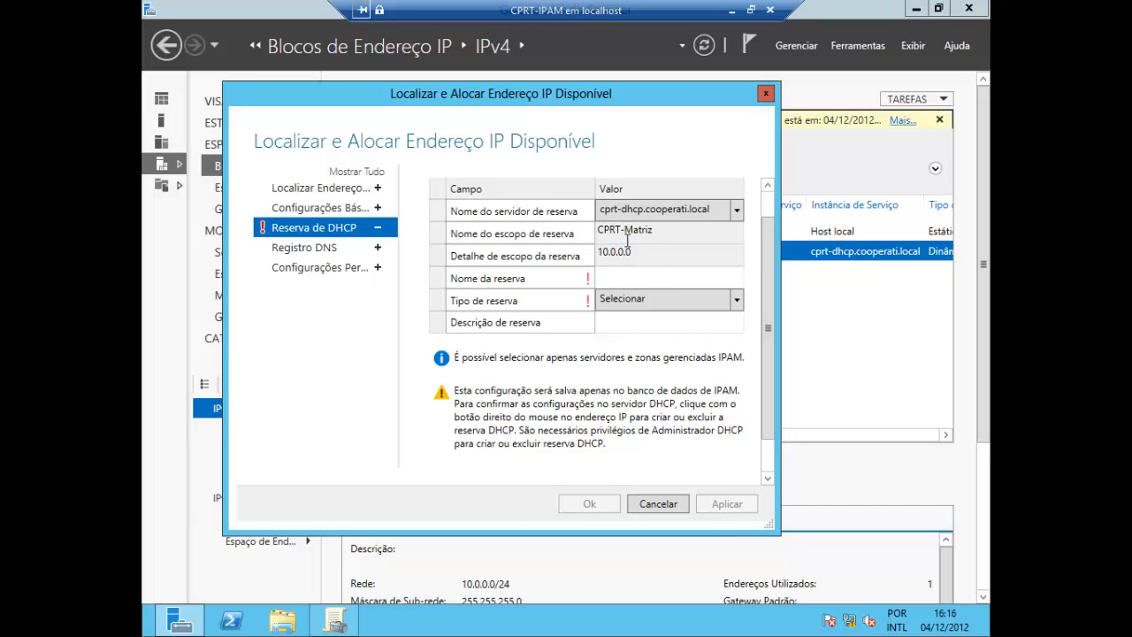
click(644, 280)
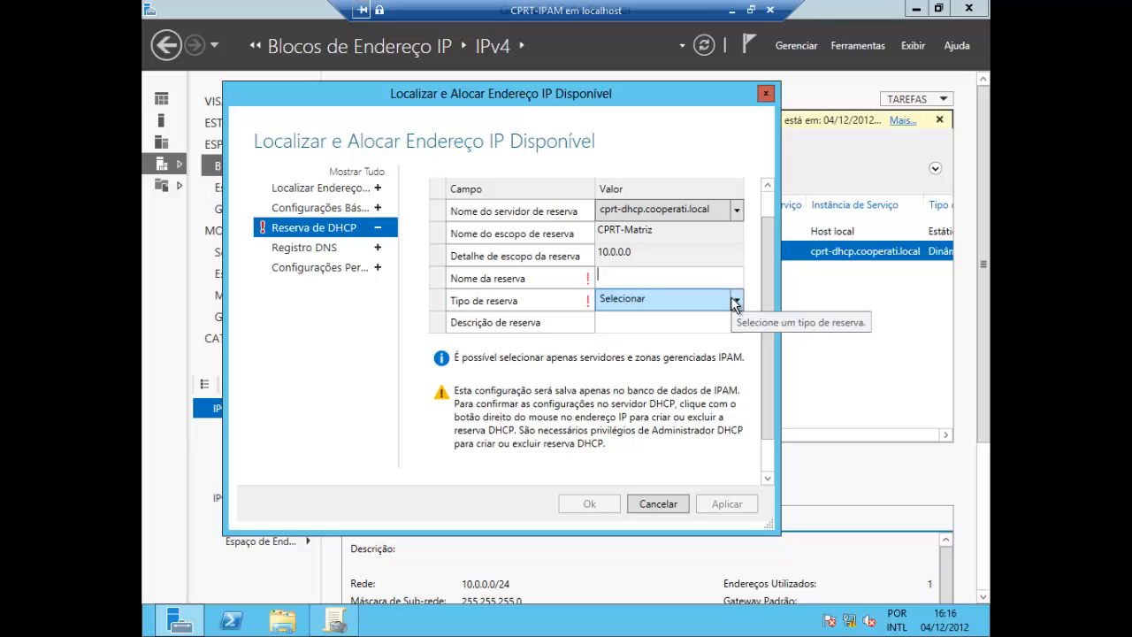
text(gw-voip-andar1)
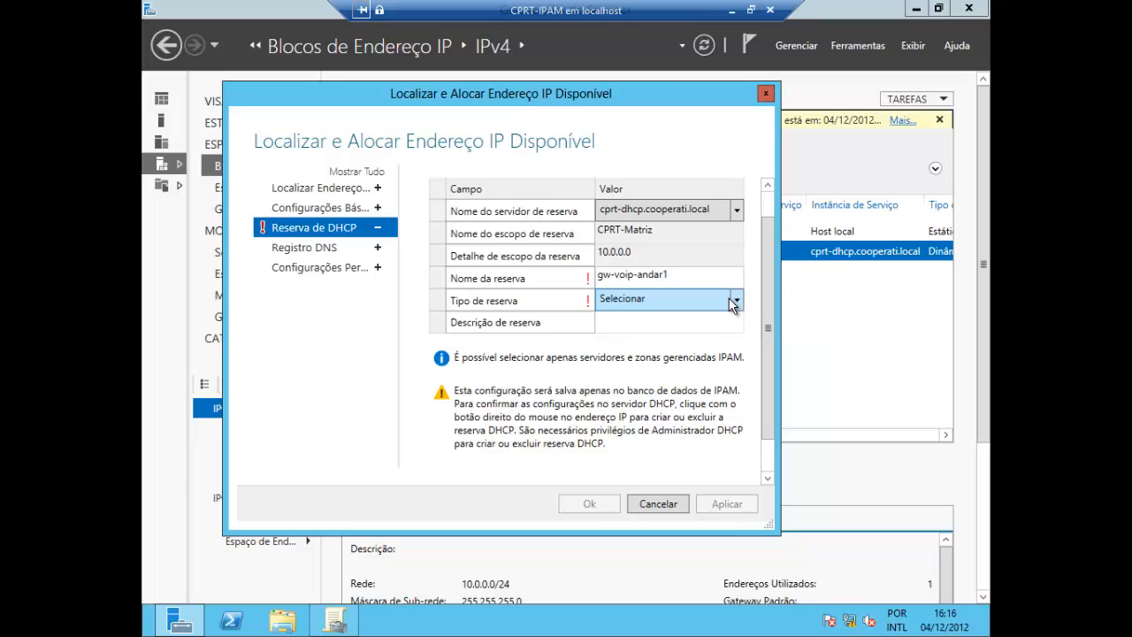
click(739, 301)
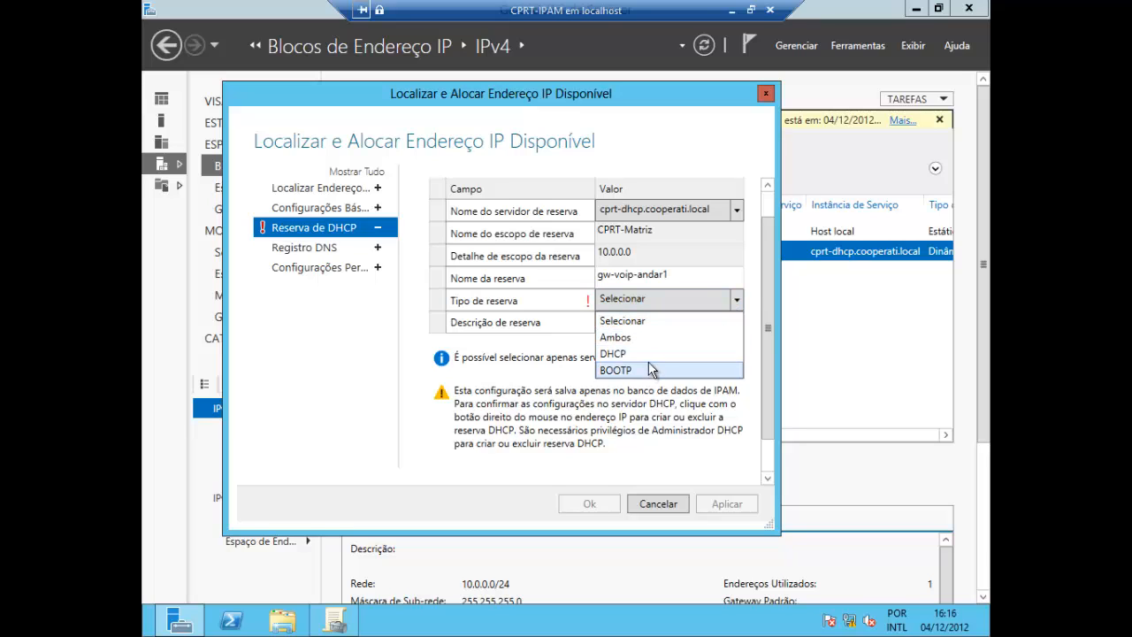
click(634, 337)
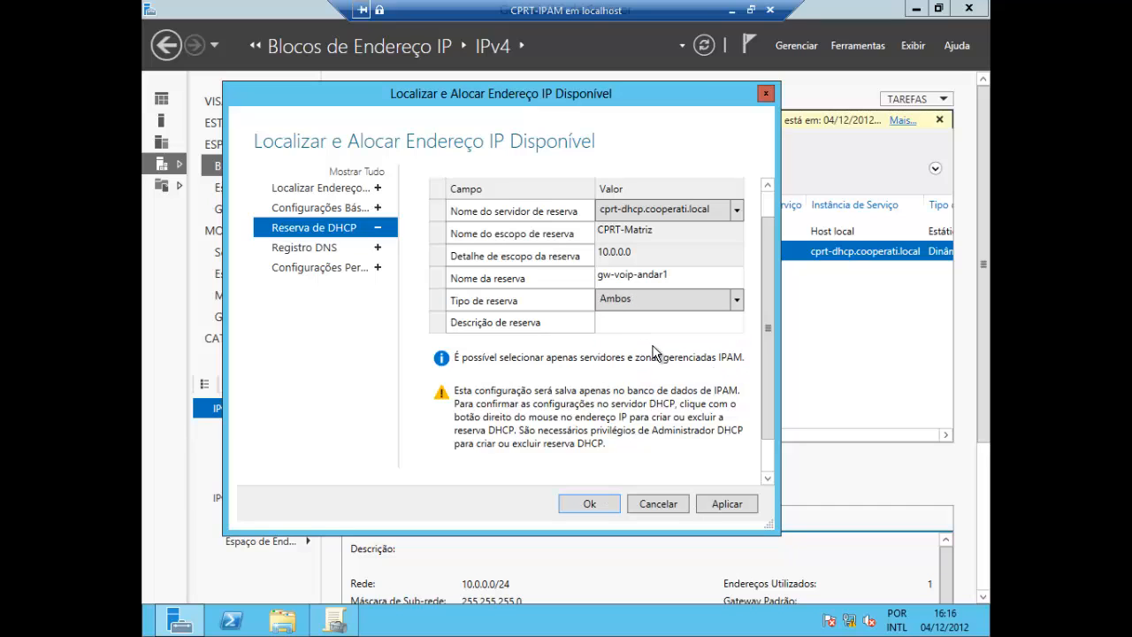
click(638, 325)
Define the DNS record with device name gw-voip-andar1, forward lookup zone cooperati.local and primary server cprt-dc.cooperati.local
click(304, 252)
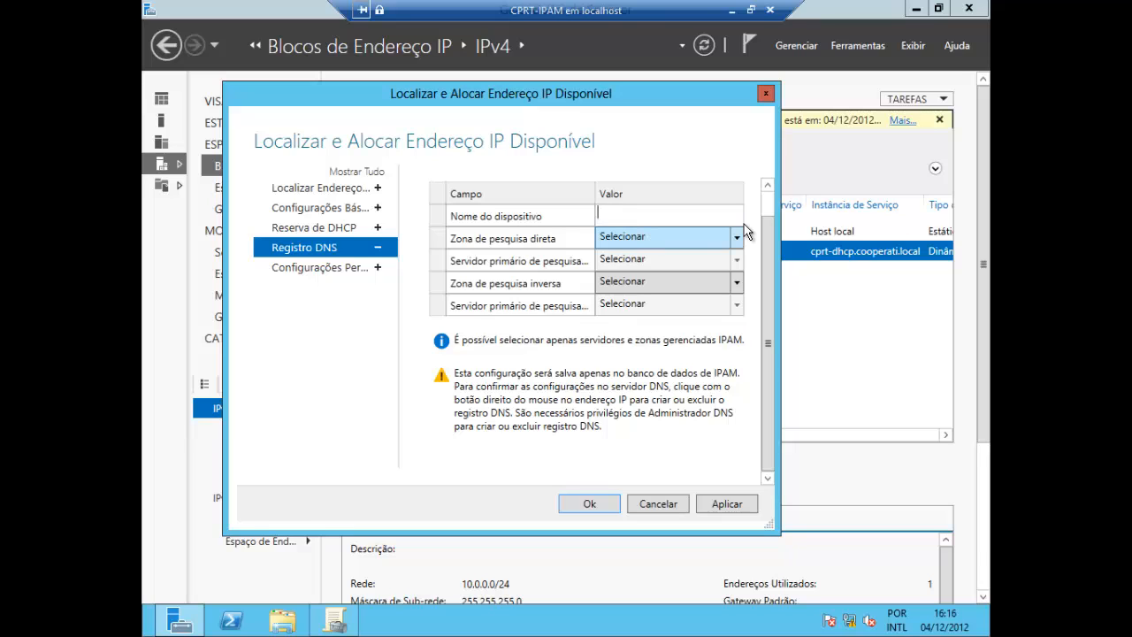
text(gw-voip-andar1)
click(736, 237)
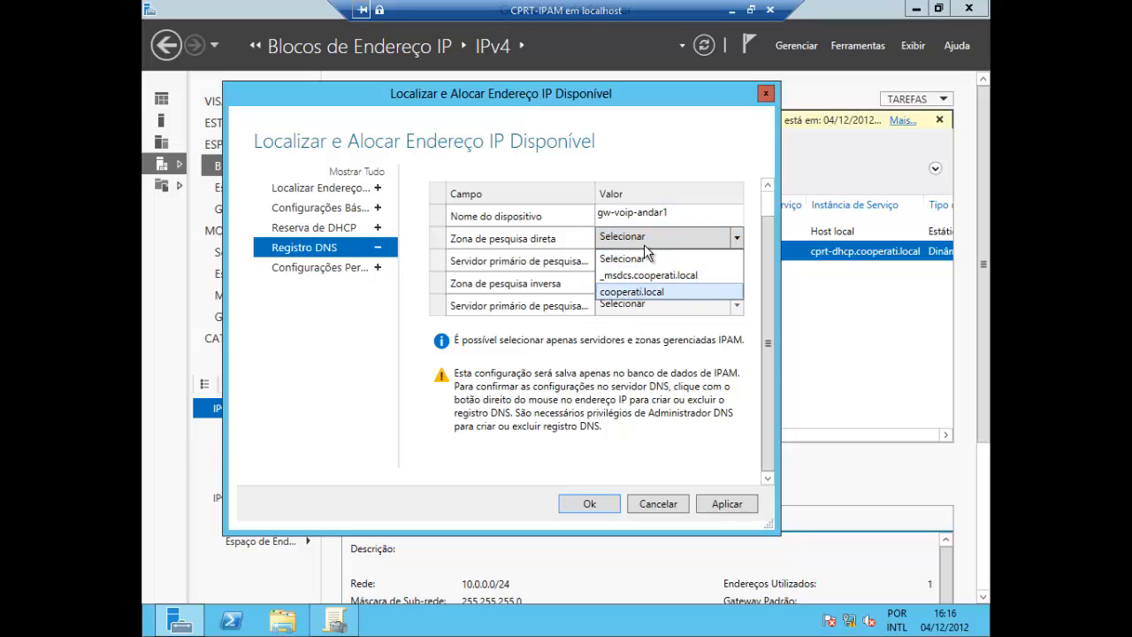
click(631, 292)
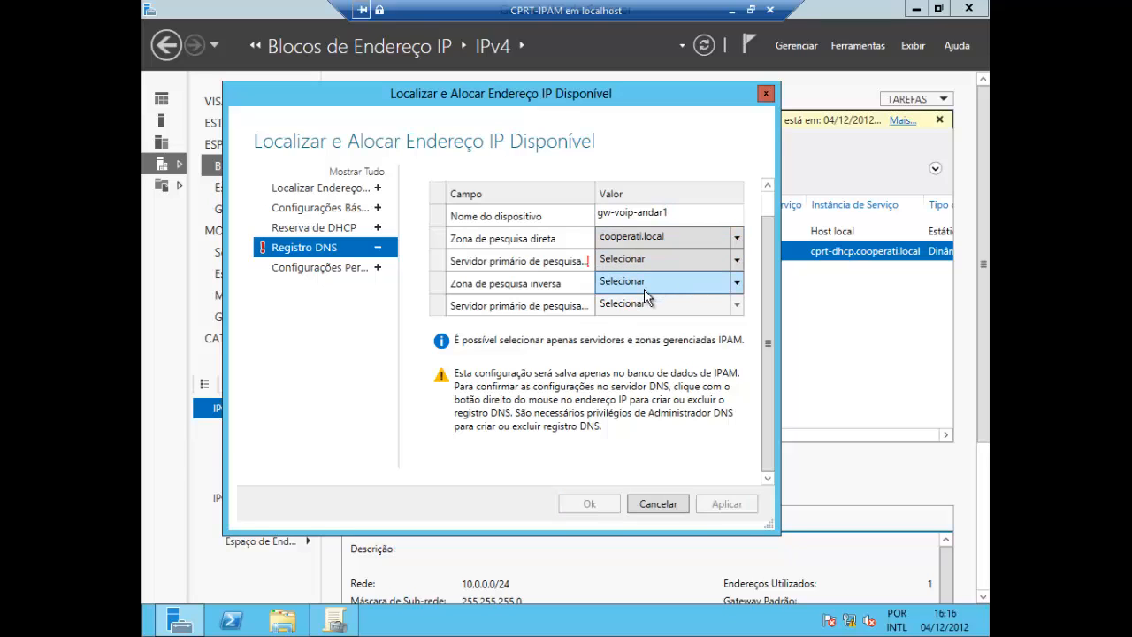
click(736, 261)
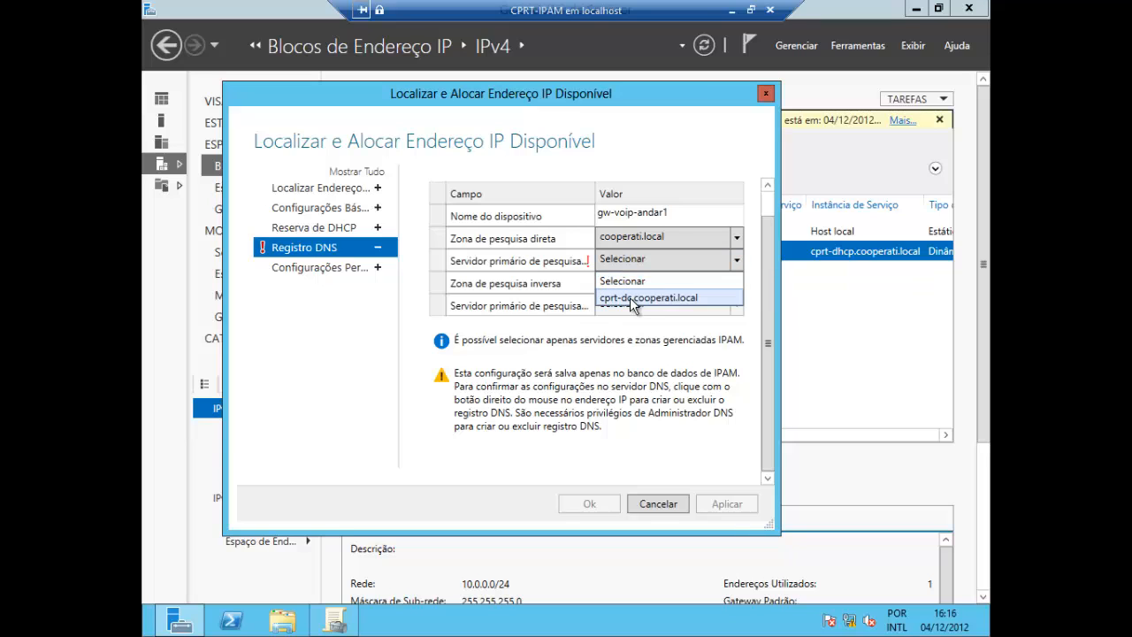
click(644, 297)
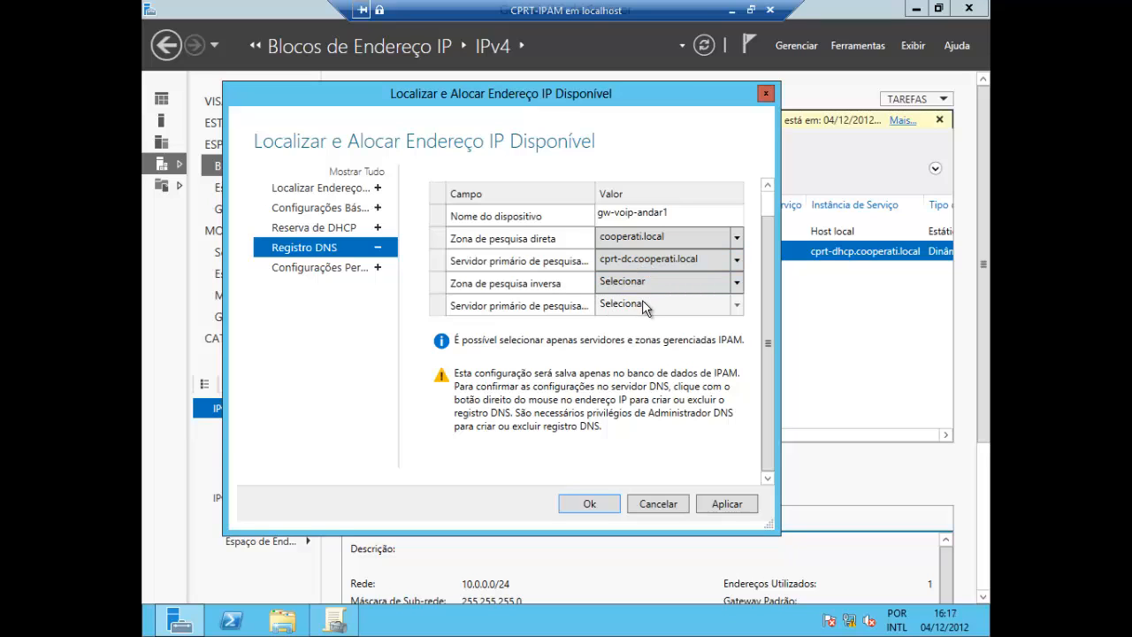
Change the device type in the basic settings to Gateway VoIP and save the allocated IP address
click(319, 209)
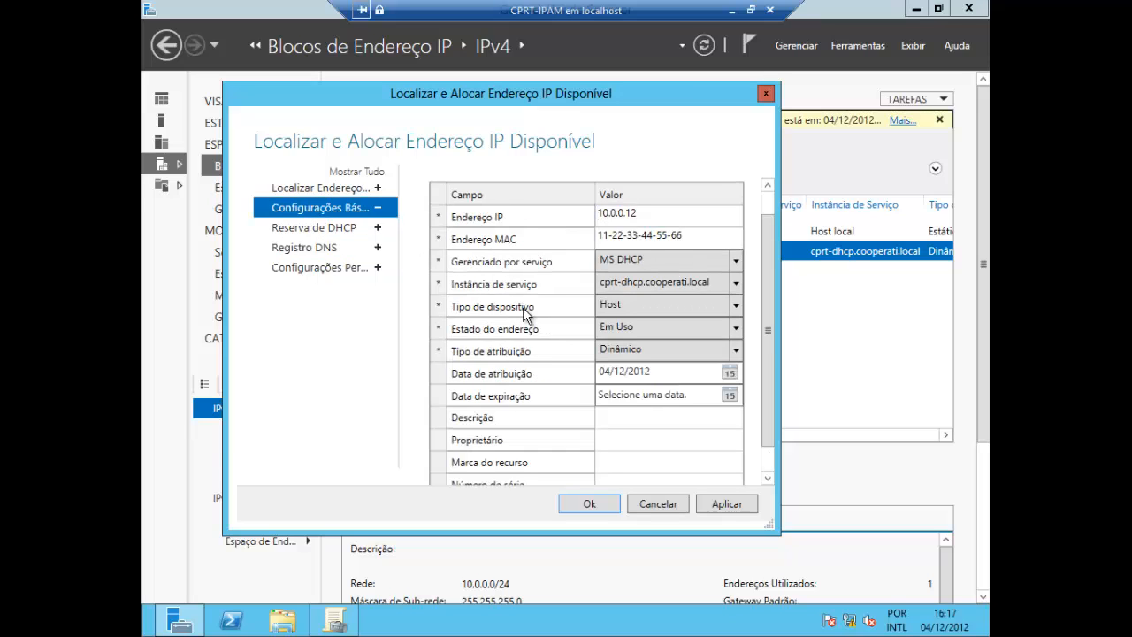
click(735, 305)
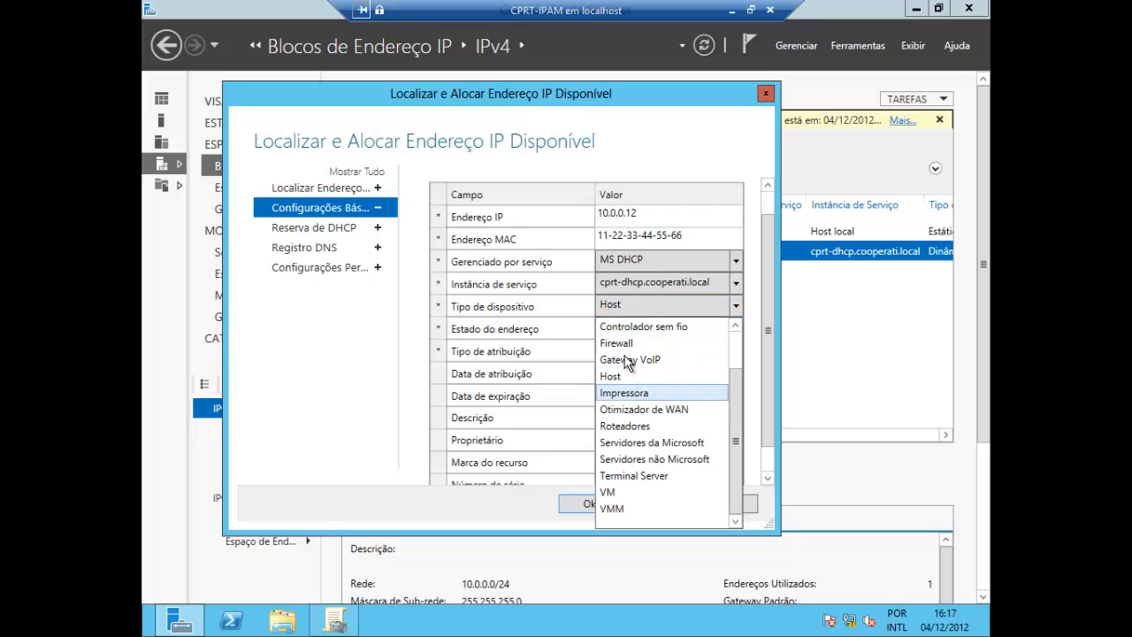
click(628, 360)
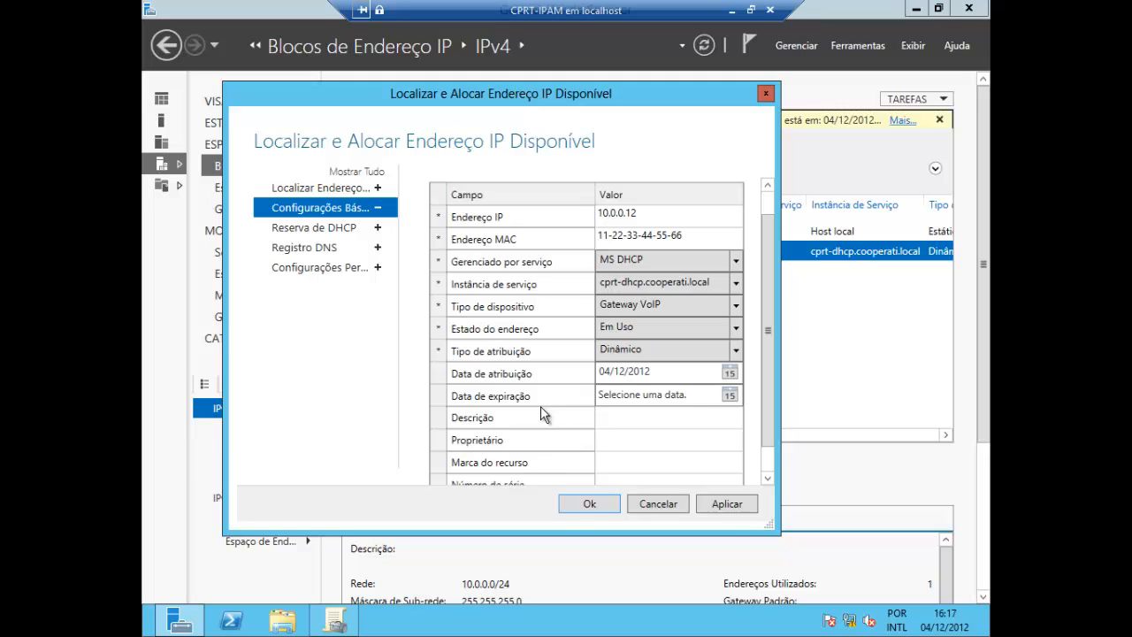
click(590, 505)
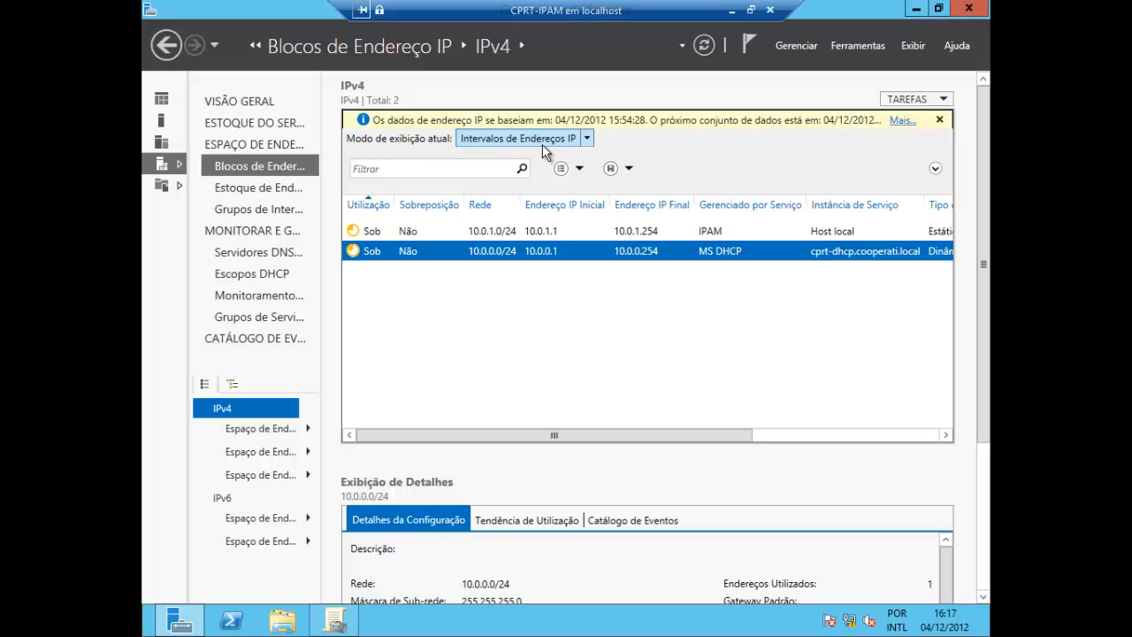
Switch to the IP addresses view and review the 10.0.0.12 entry's device, address state, DHCP reservation and DNS synchronization columns
click(587, 139)
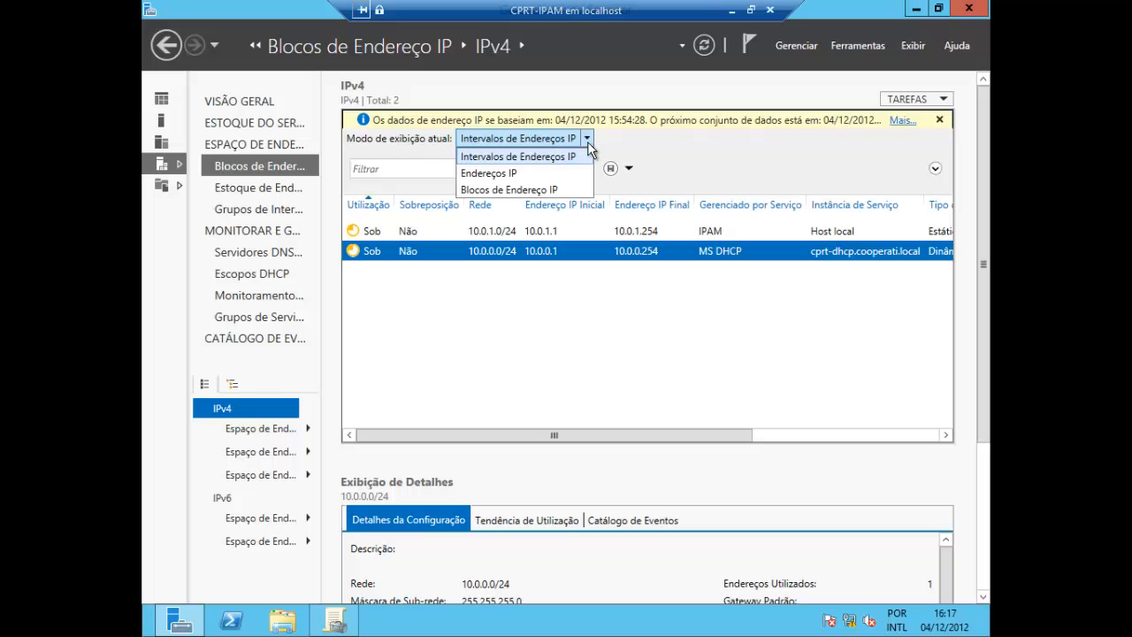
click(513, 176)
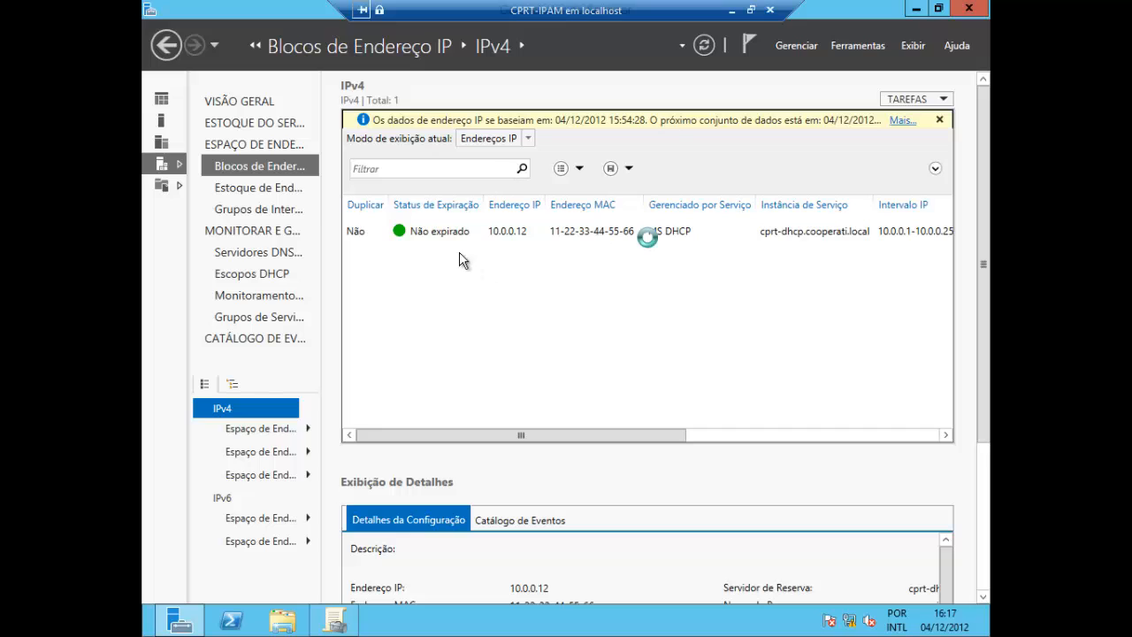
click(511, 245)
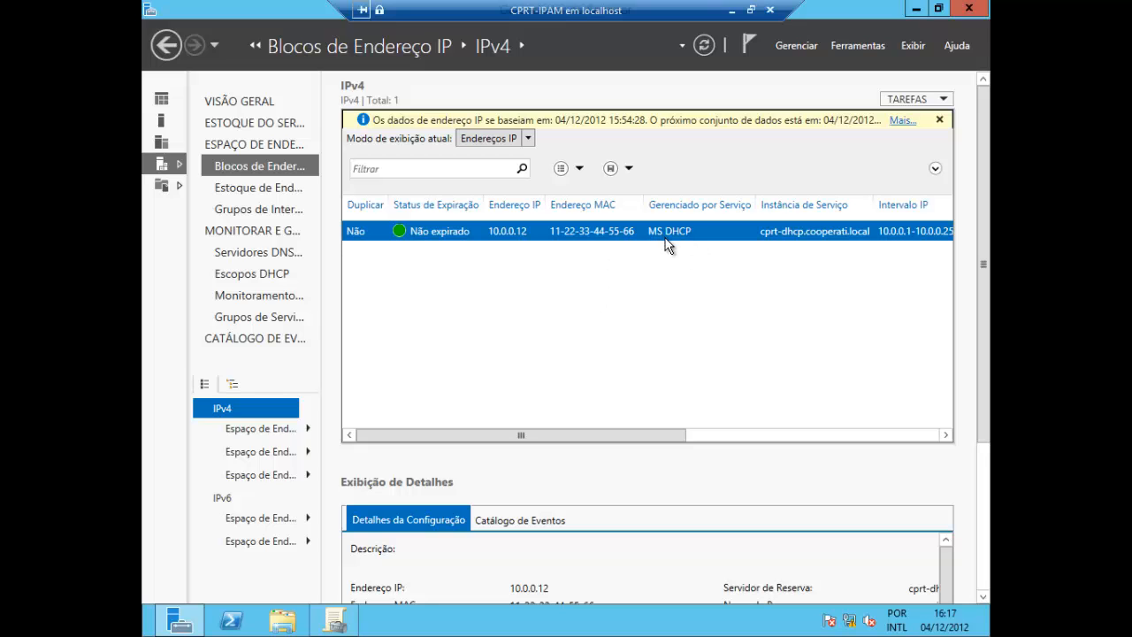
drag(665, 437, 774, 445)
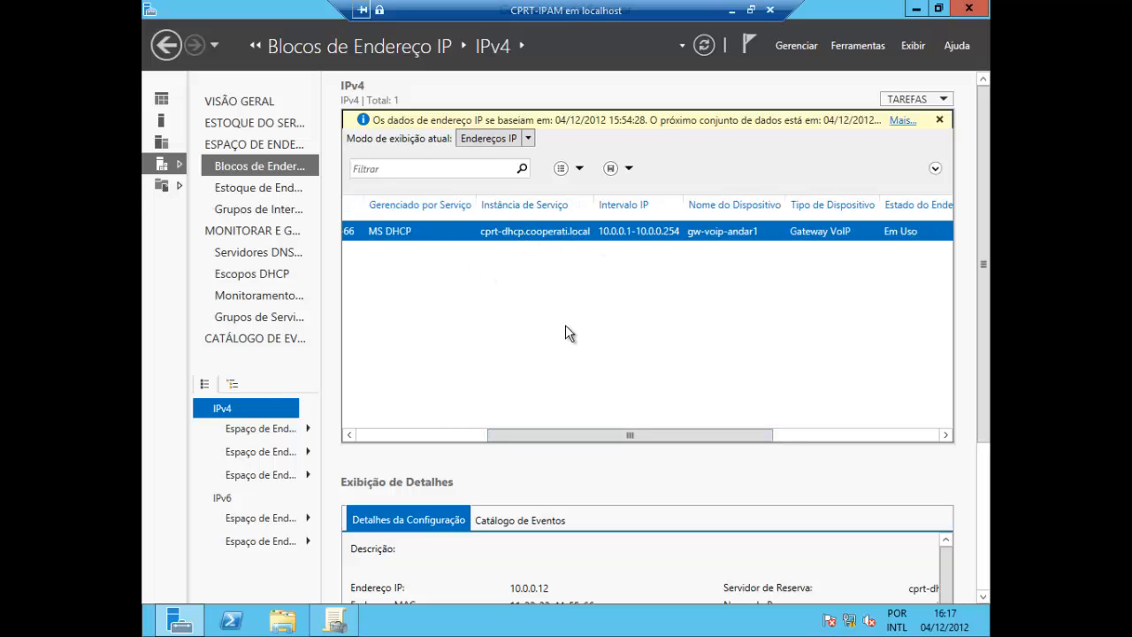
drag(636, 435, 776, 440)
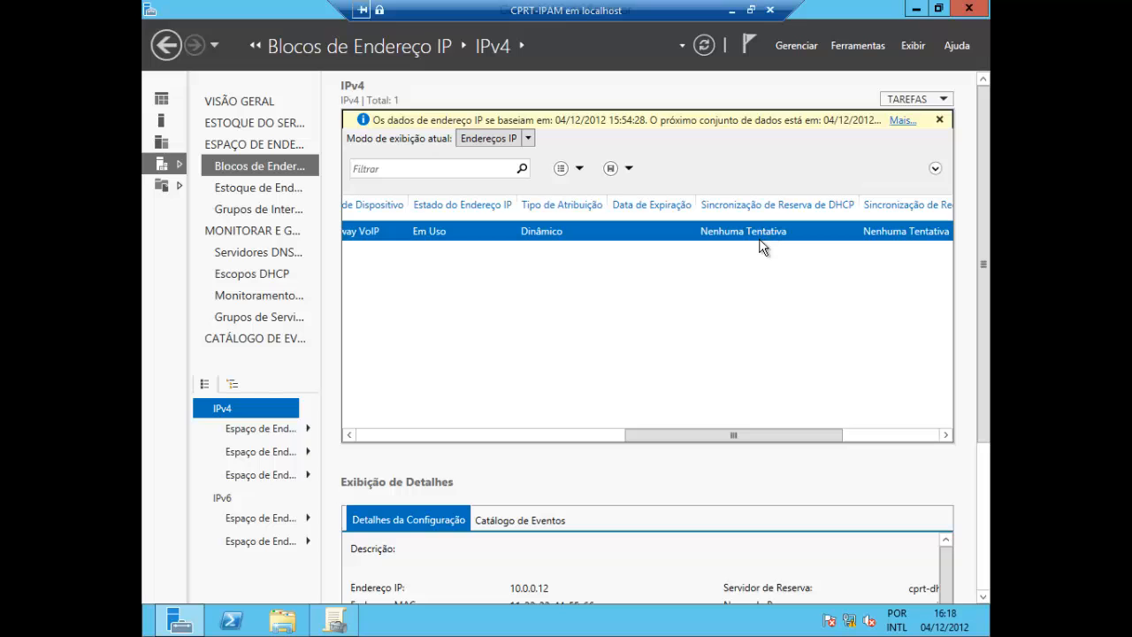
drag(774, 443, 841, 443)
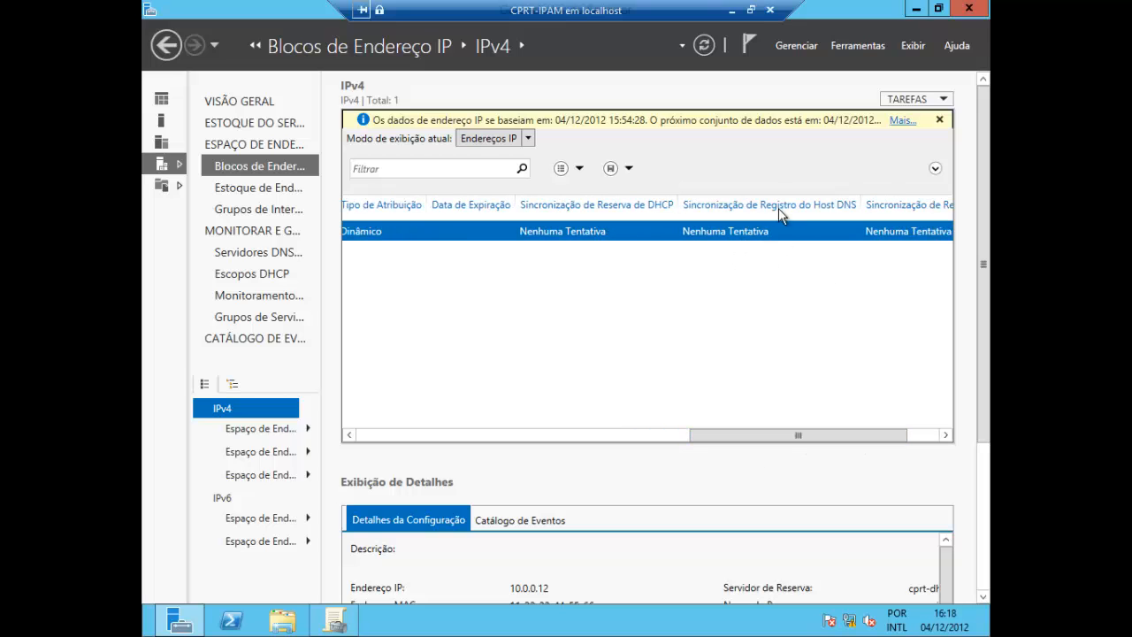
drag(837, 437, 571, 435)
click(570, 434)
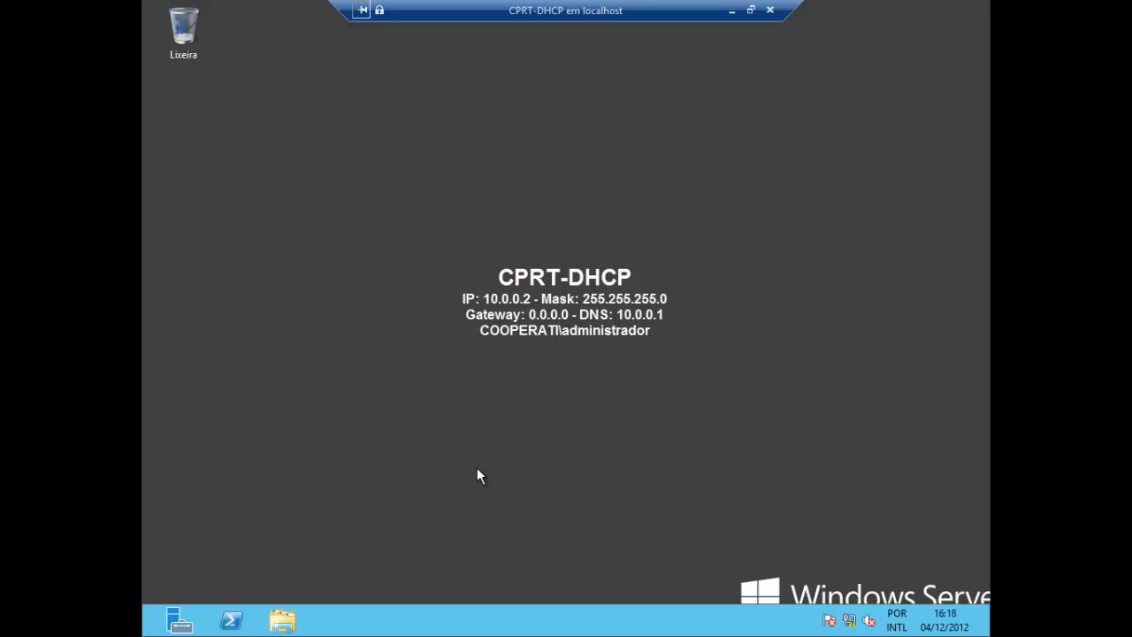
Open the DHCP console on CPRT-DHCP and display the reservations of the IPv4 scope 10.0.0.0
key(super)
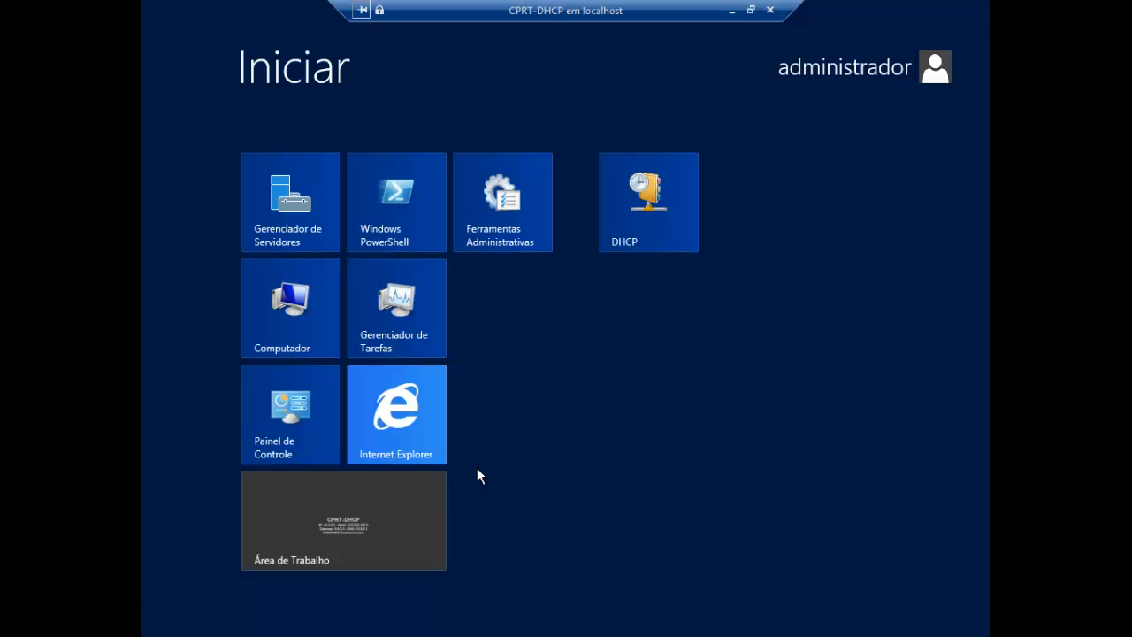
text(dhcp)
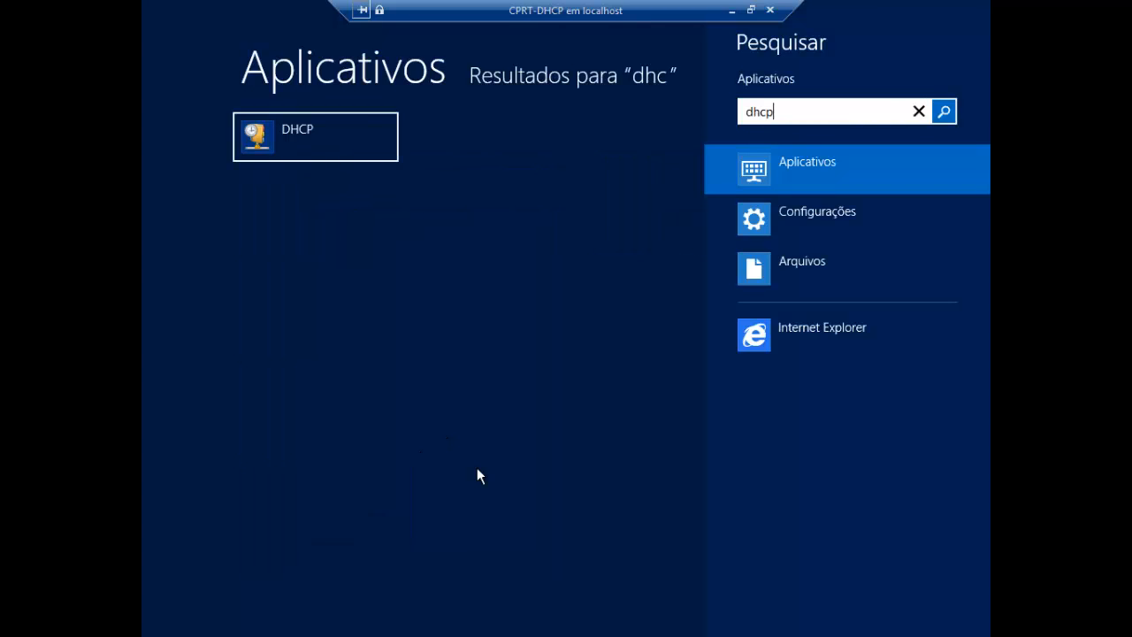
click(321, 138)
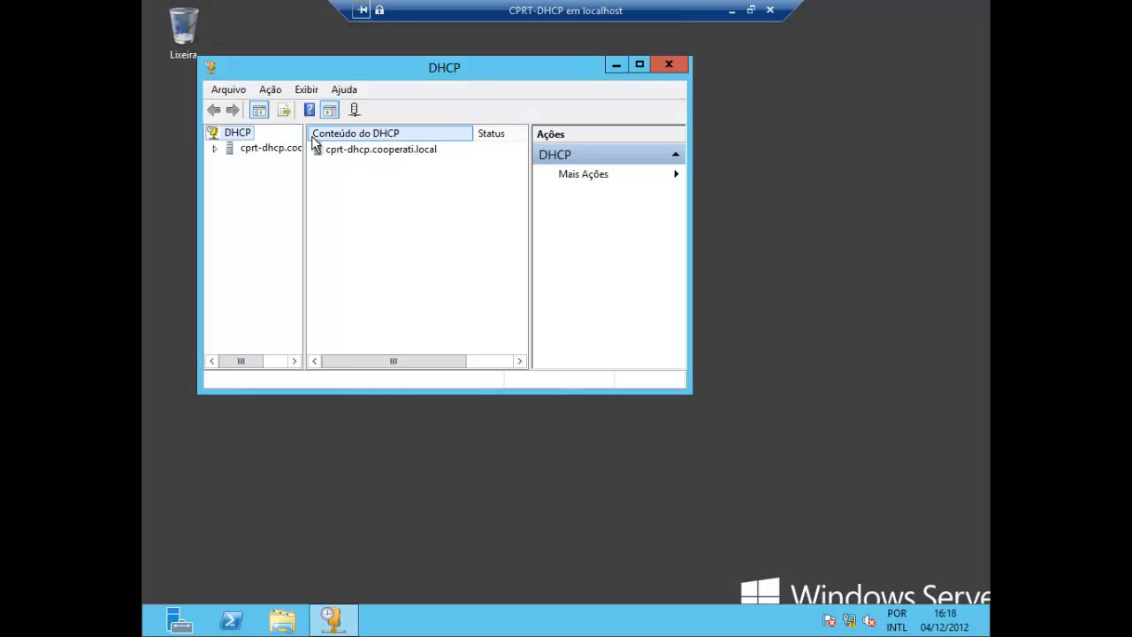
double_click(496, 72)
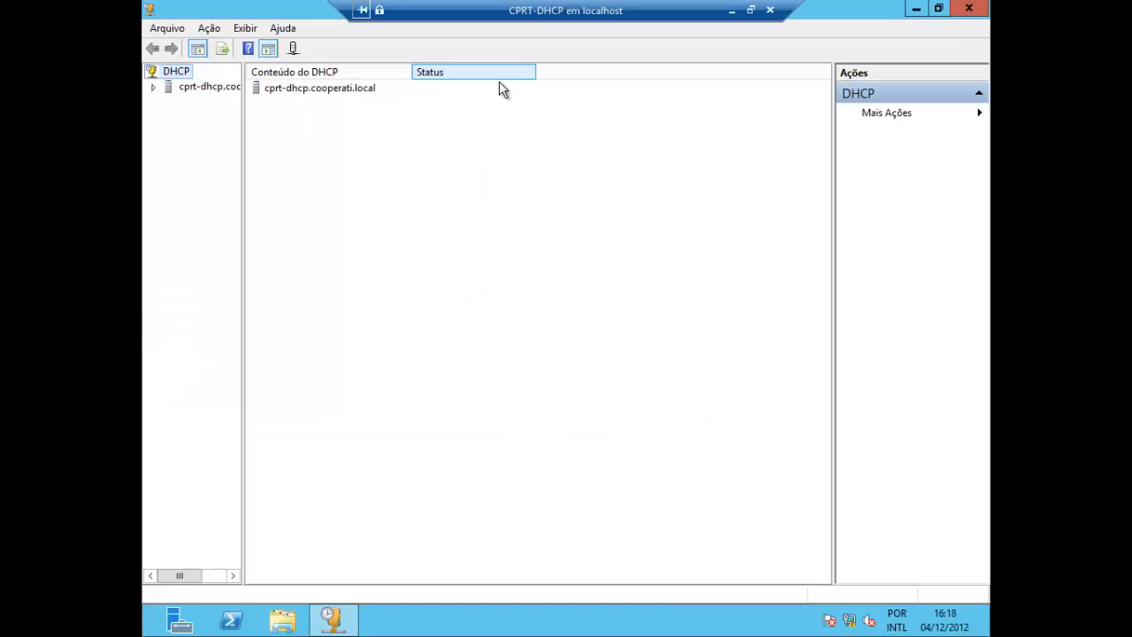
drag(242, 126, 321, 142)
double_click(230, 88)
double_click(212, 103)
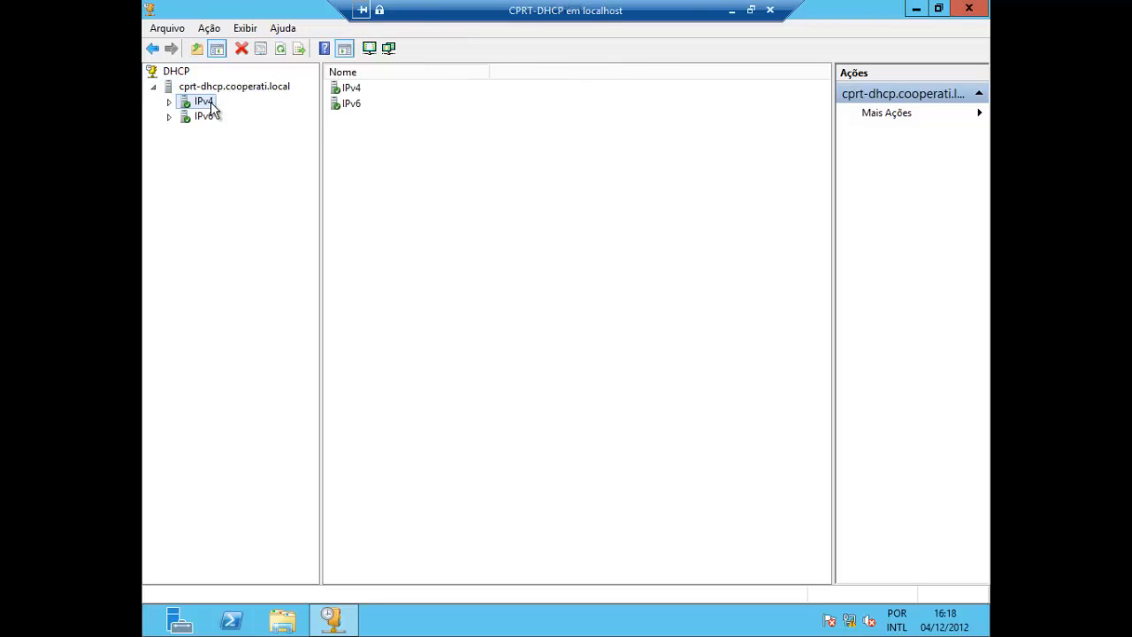
double_click(263, 119)
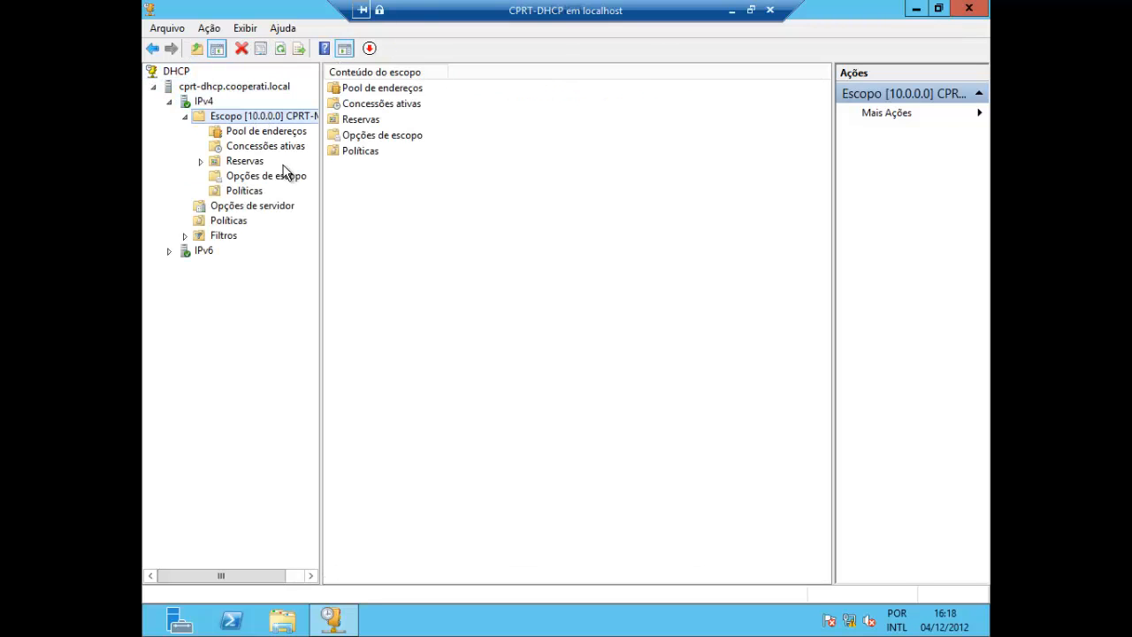
click(251, 163)
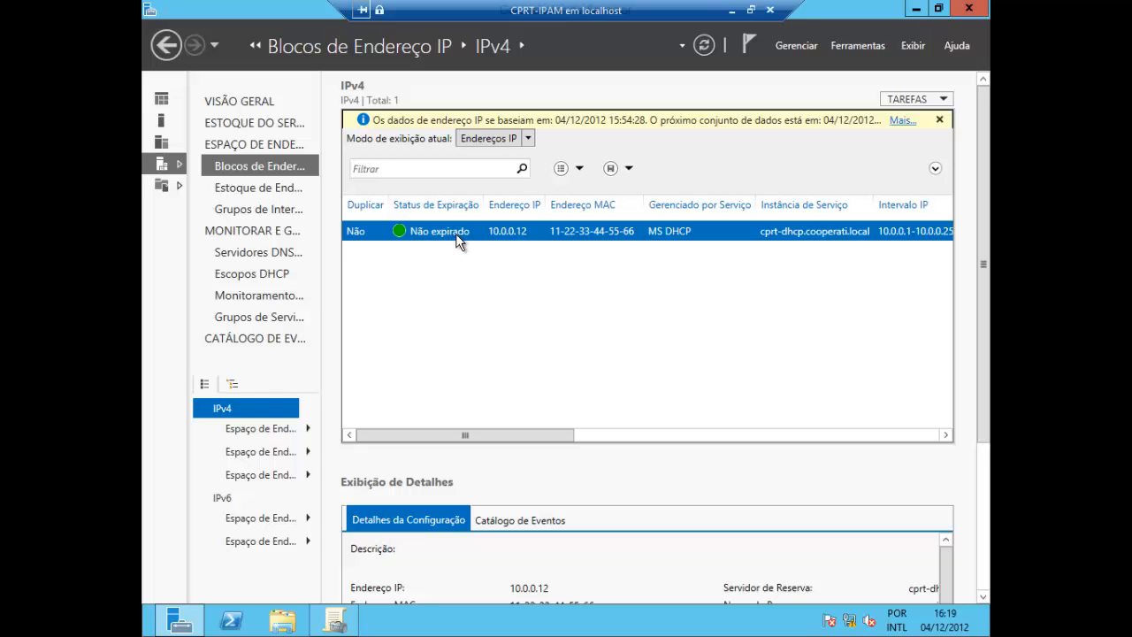
Create the DHCP reservation for 10.0.0.12 from IPAM on CPRT-IPAM, and refresh the reservations list on CPRT-DHCP
right_click(456, 236)
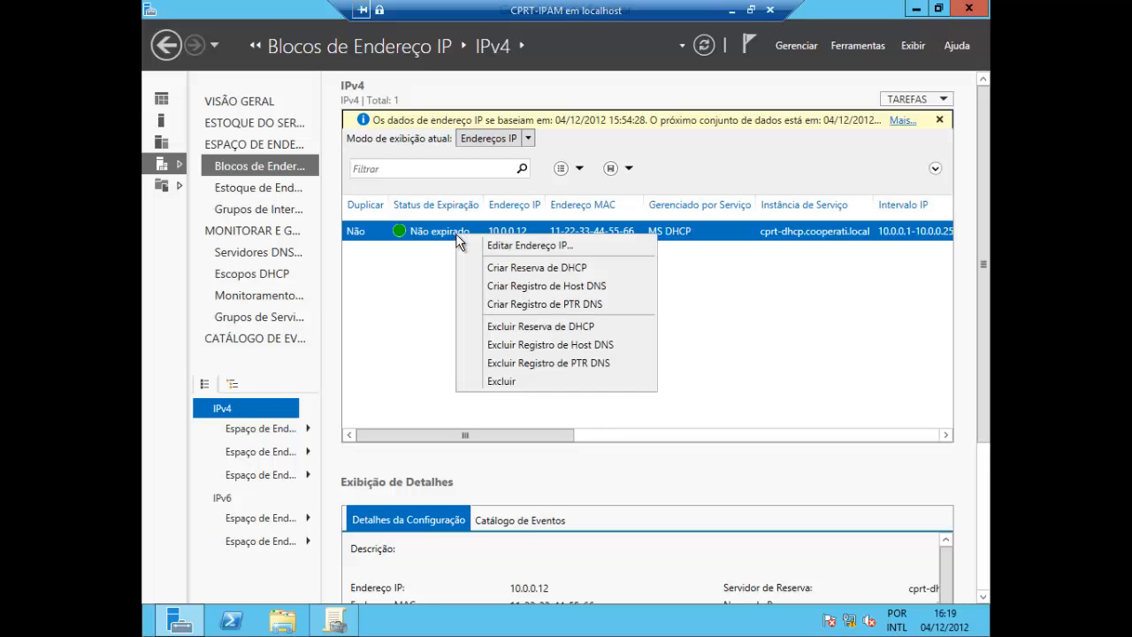
click(555, 268)
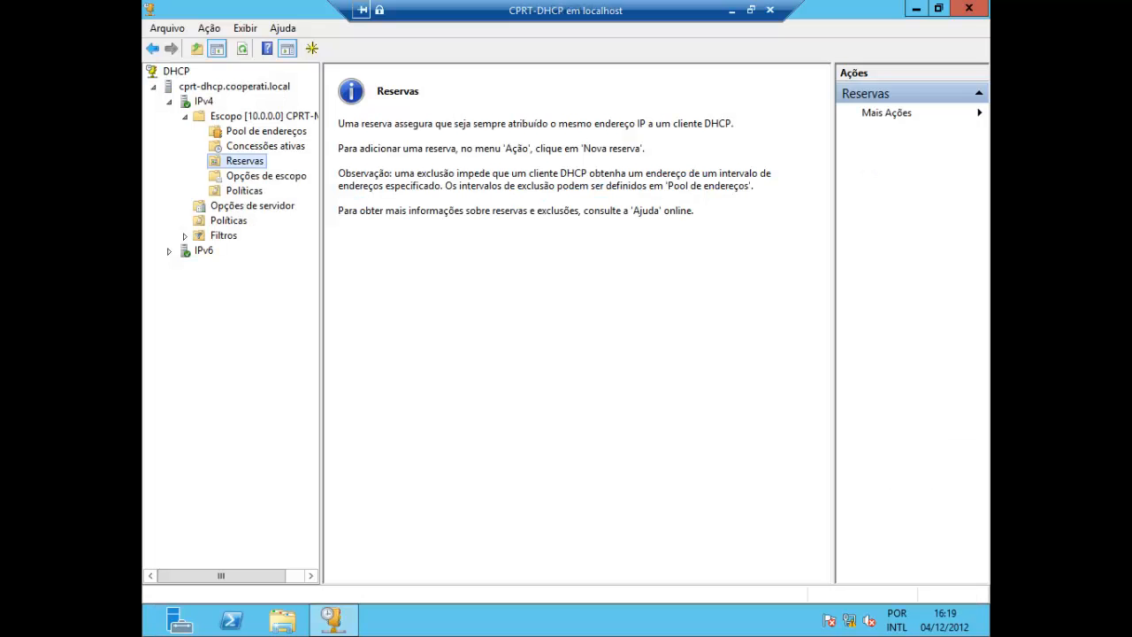
click(243, 50)
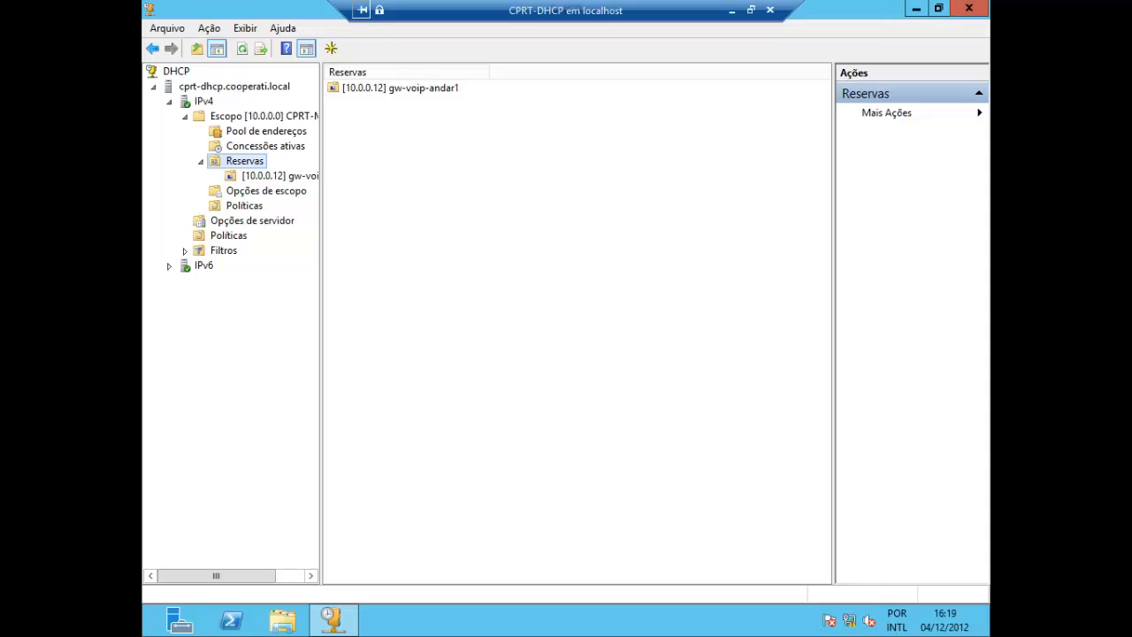
Switch to CPRT-DC, open DNS Manager and display the records of the forward lookup zone cooperati.local
key(alt+Tab)
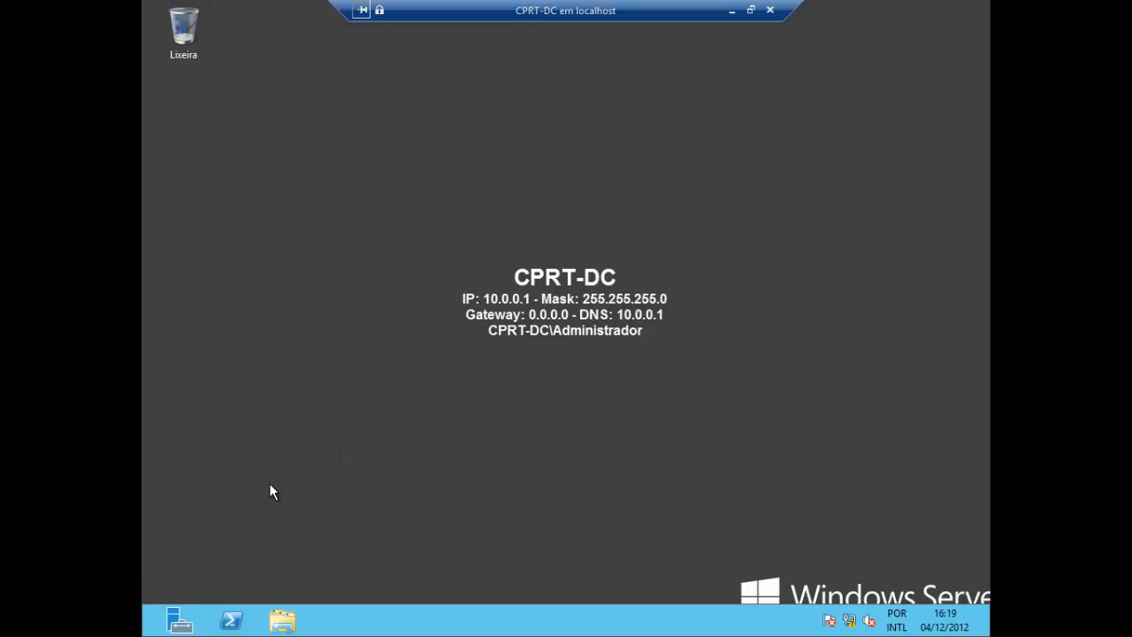
key(super)
text(dns)
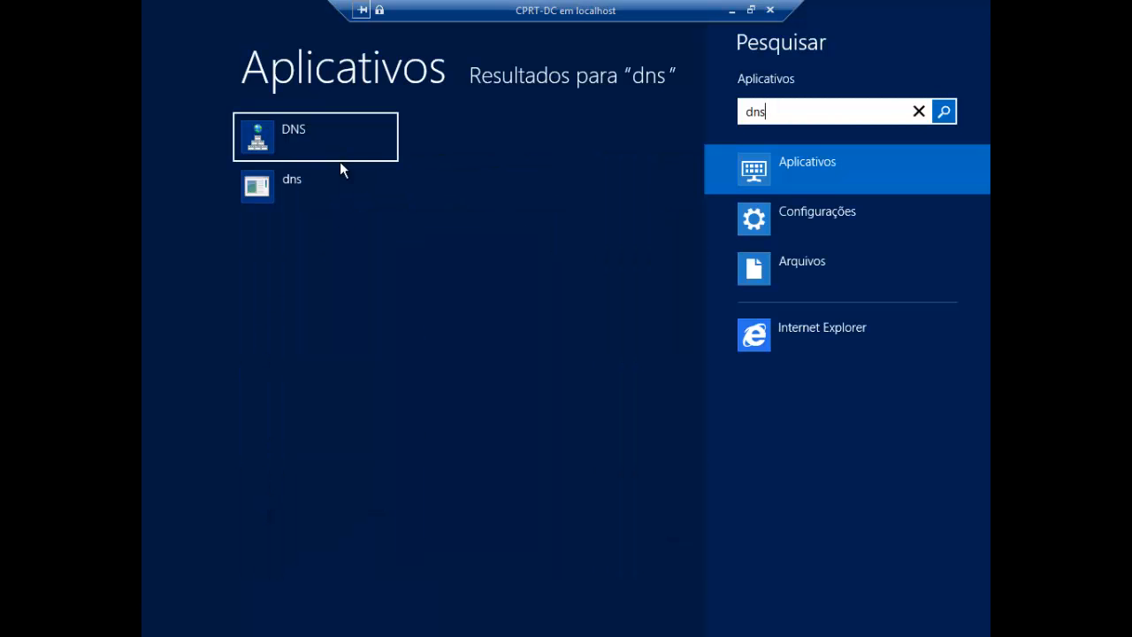
click(309, 147)
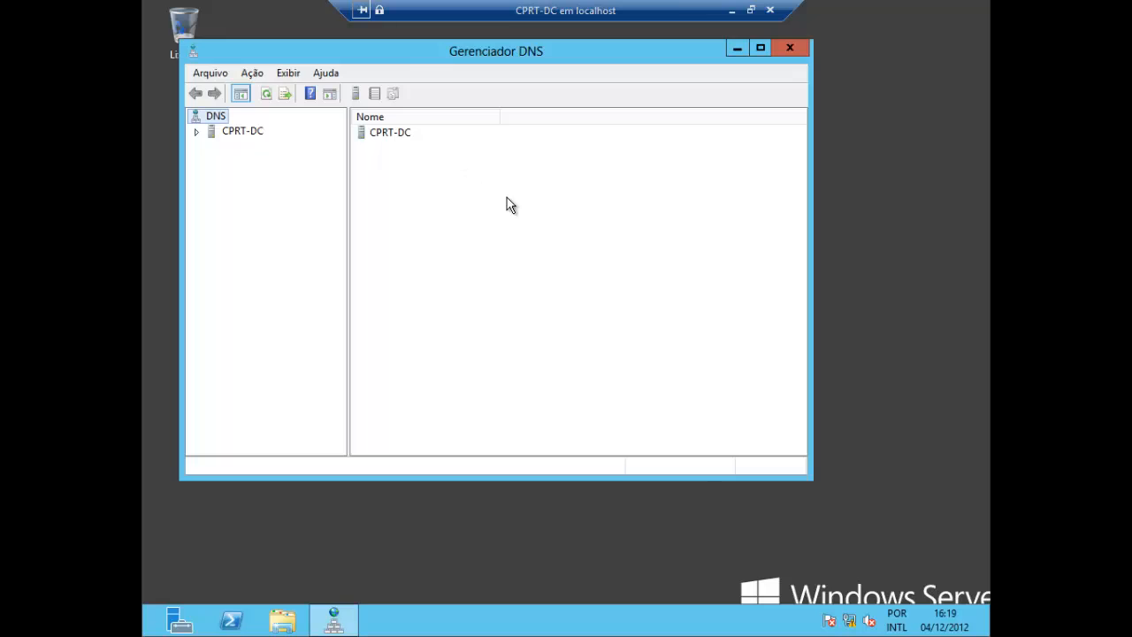
double_click(438, 57)
double_click(212, 85)
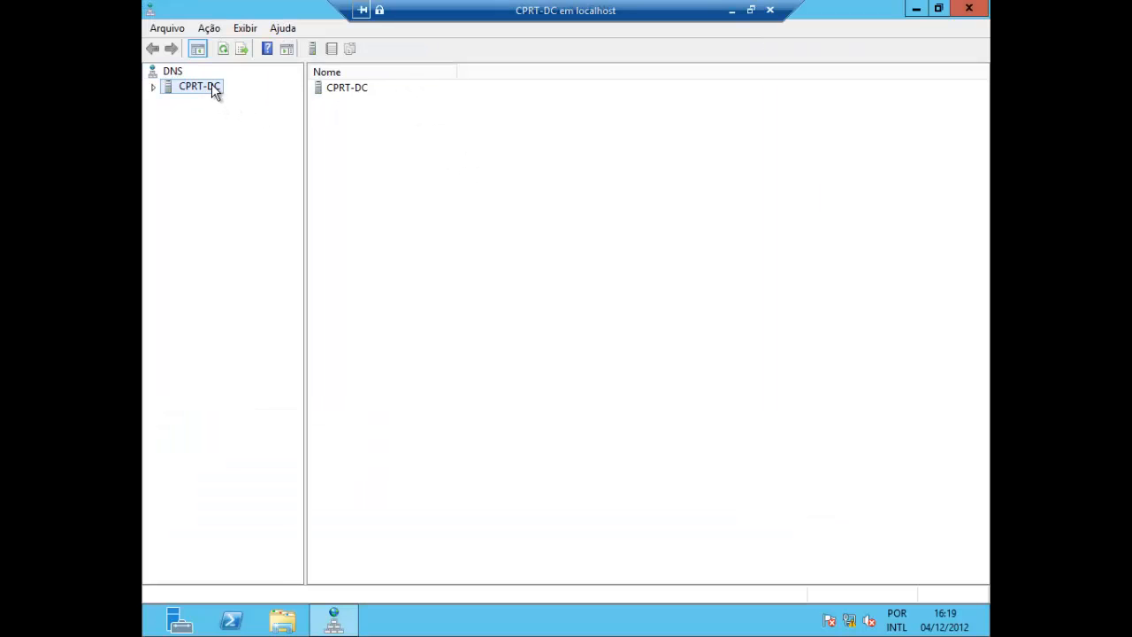
double_click(224, 116)
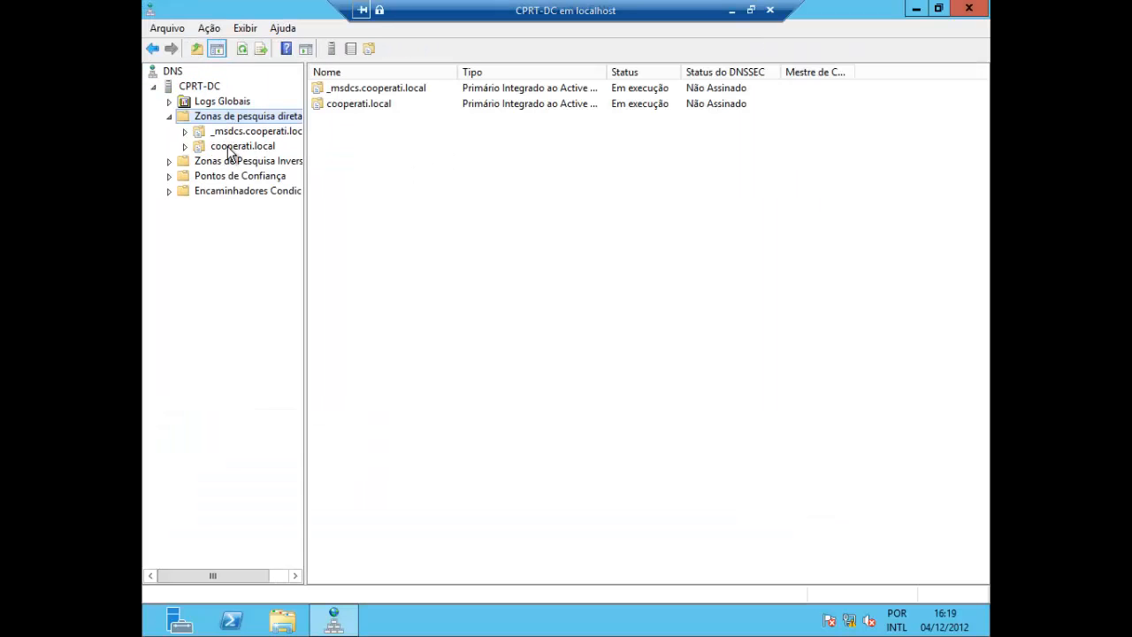
click(233, 147)
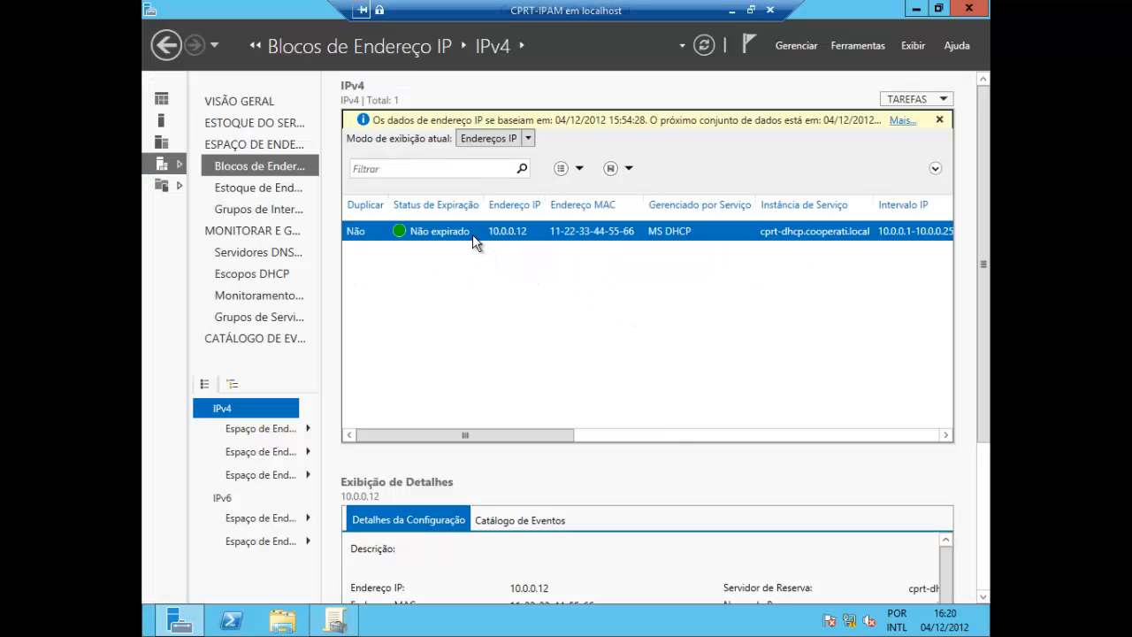
Create the DNS host record for 10.0.0.12 from IPAM, and check for gw-voip-andar1 in the refreshed cooperati.local zone on CPRT-DC
right_click(472, 232)
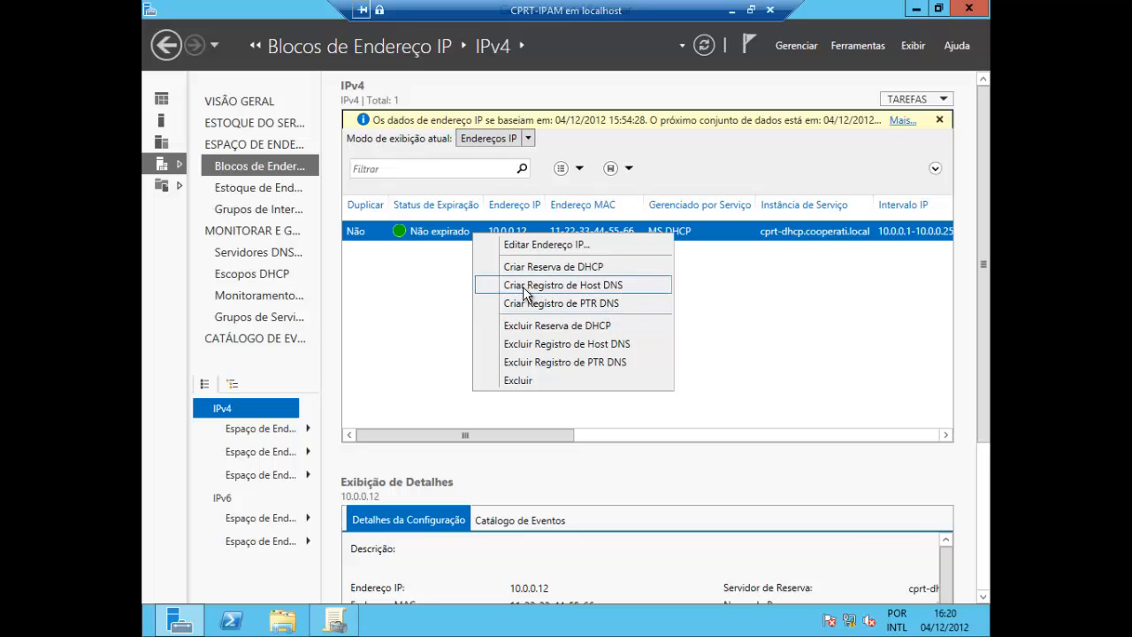
click(583, 287)
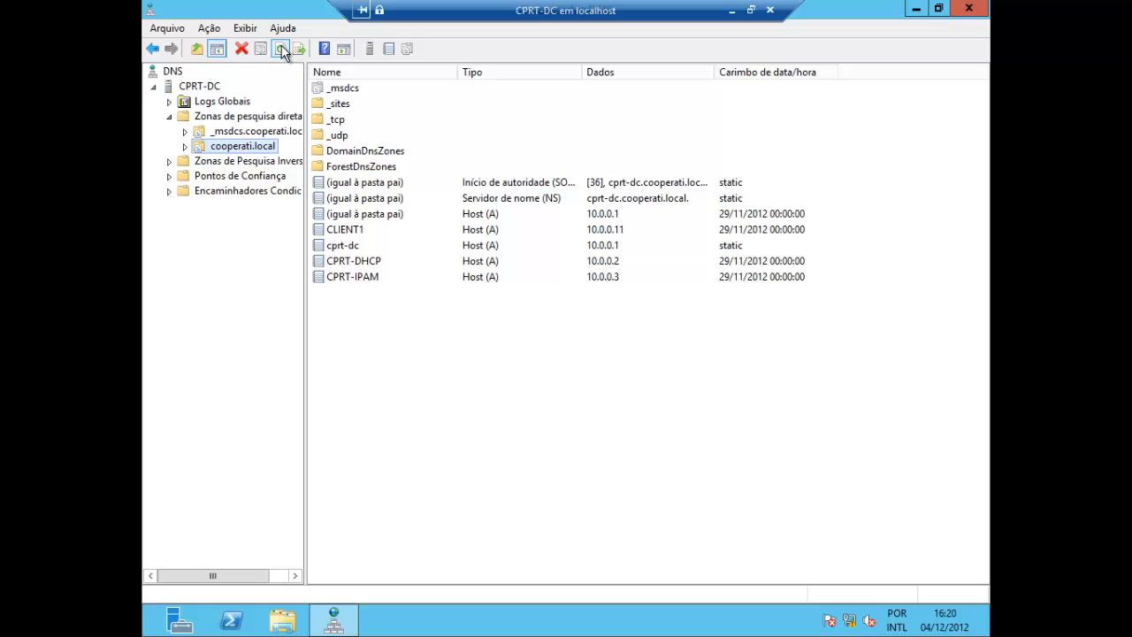
click(281, 50)
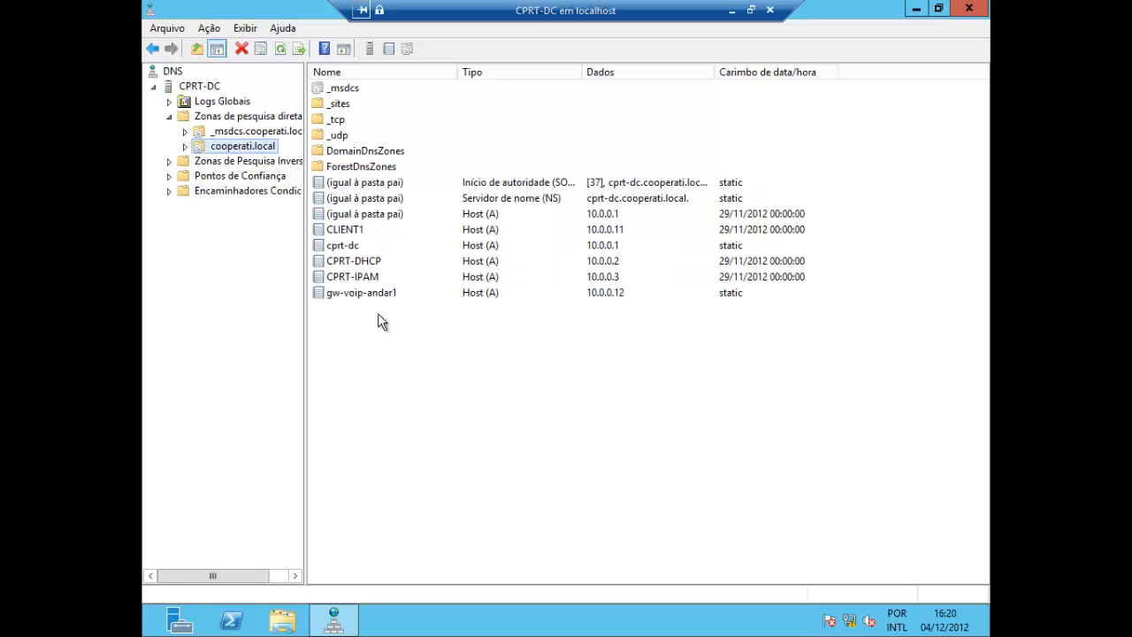
click(361, 295)
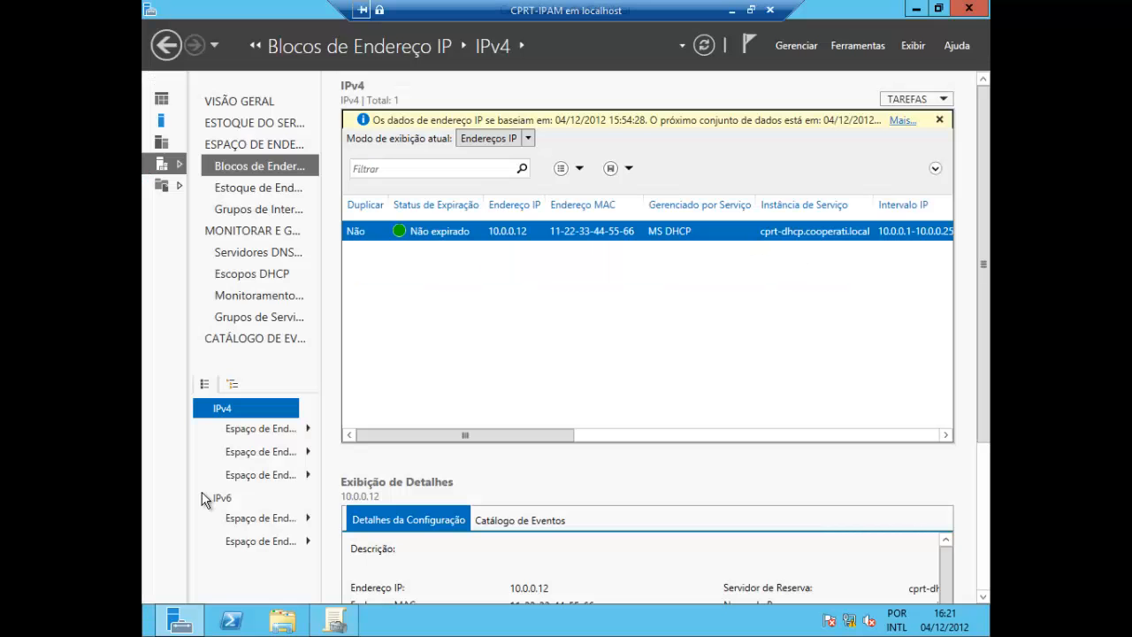
Delete the DHCP reservation and the DNS host record of 10.0.0.12 from IPAM on CPRT-IPAM
right_click(457, 237)
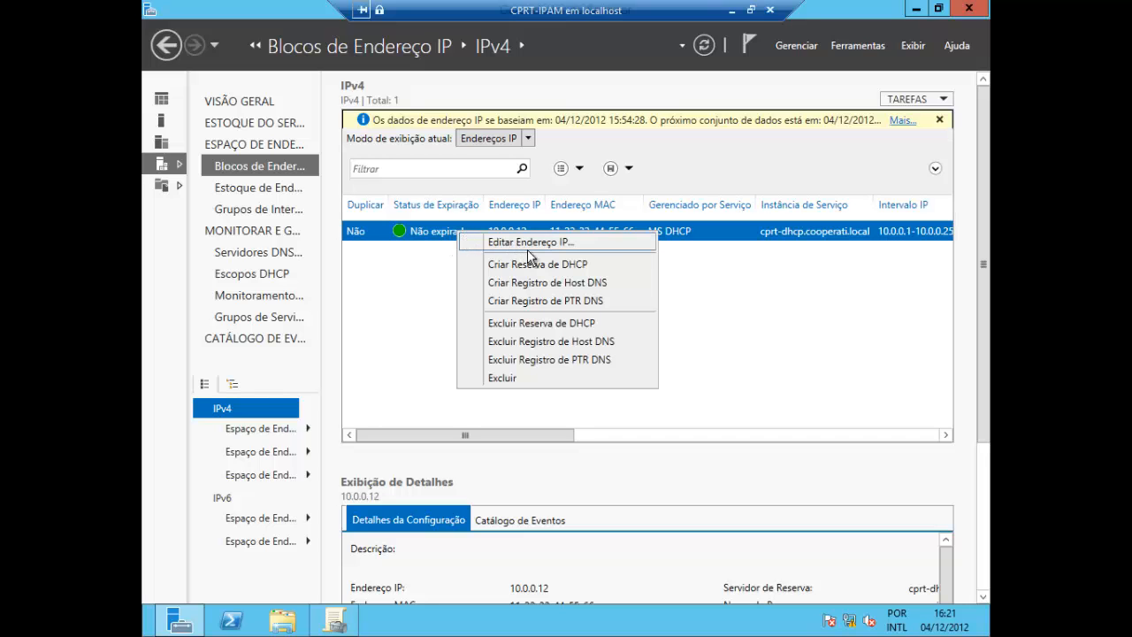
click(556, 323)
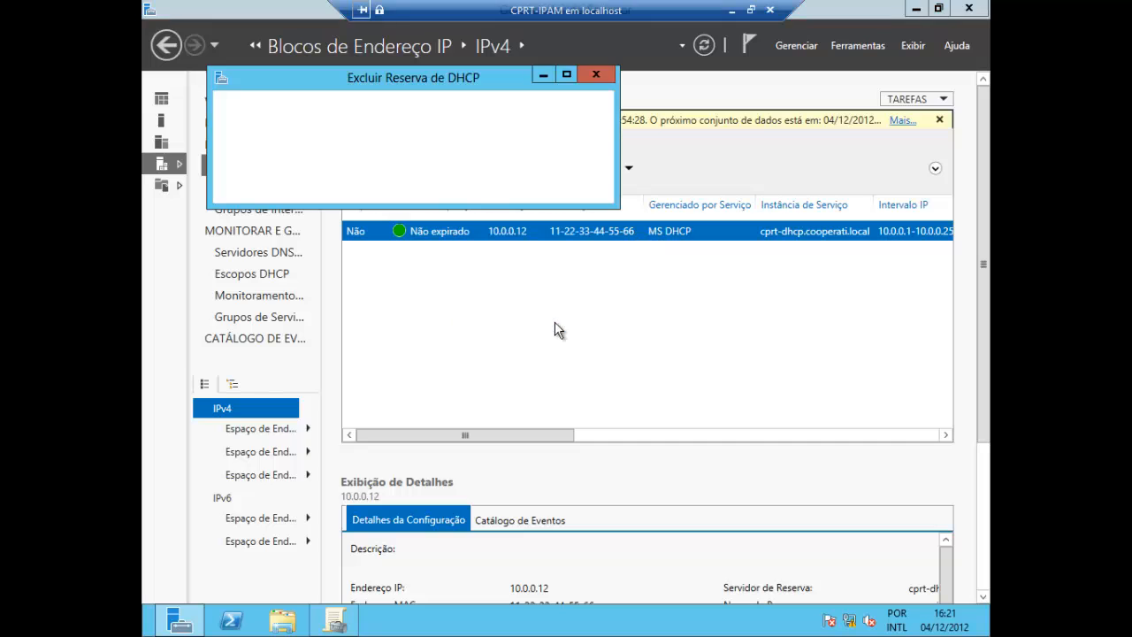
right_click(506, 233)
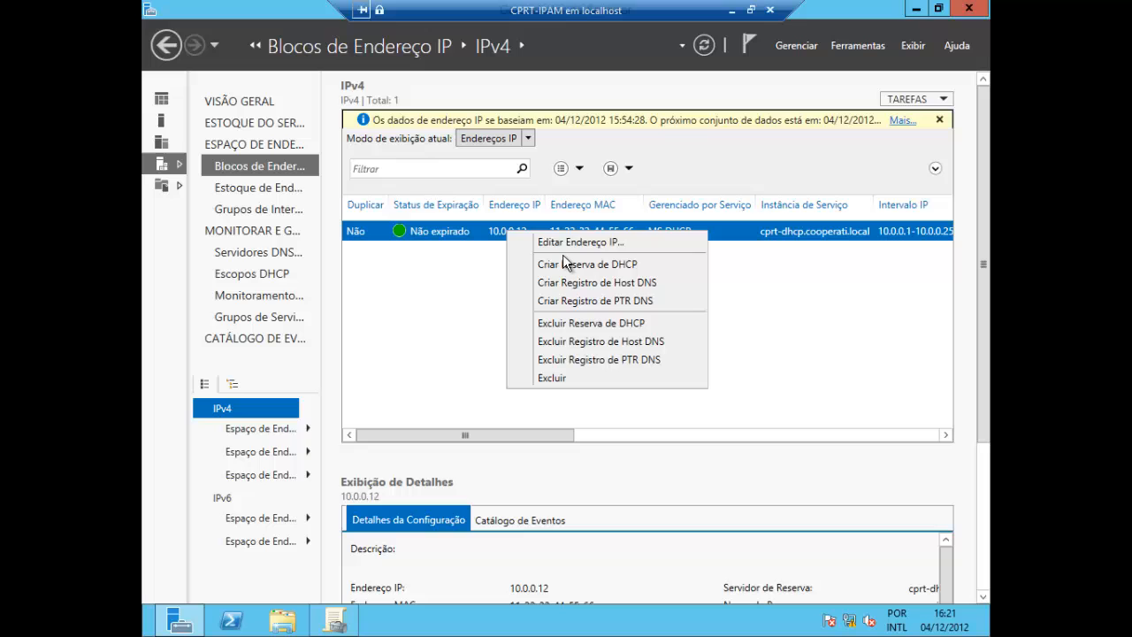
click(584, 341)
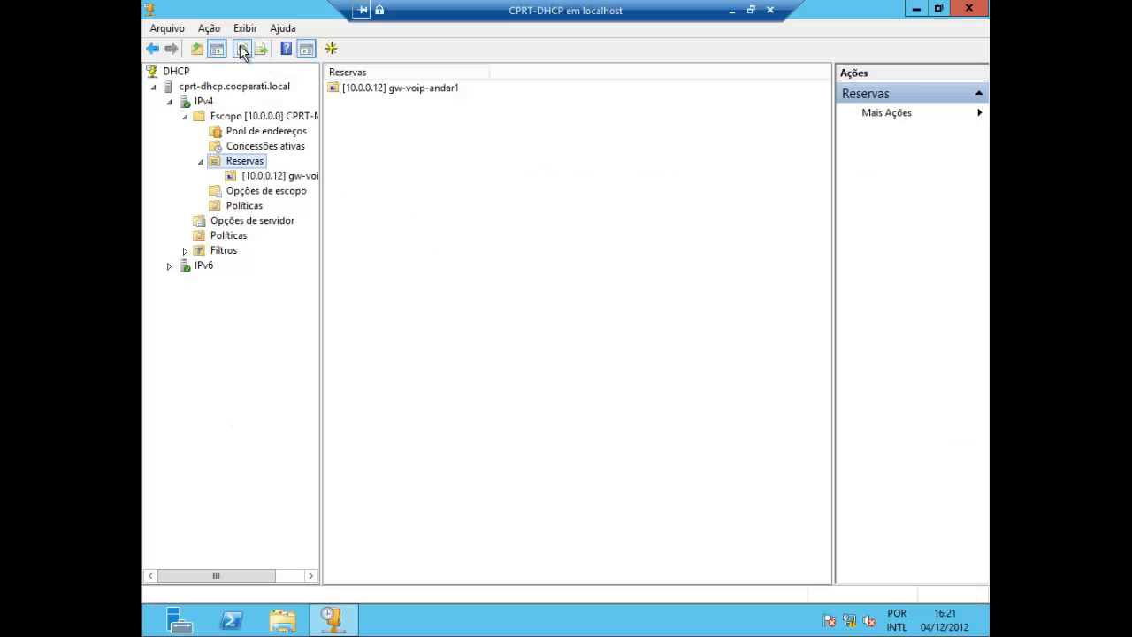
Check the deletions by refreshing the reservations on CPRT-DHCP and reloading the cooperati.local zone on CPRT-DC
click(242, 49)
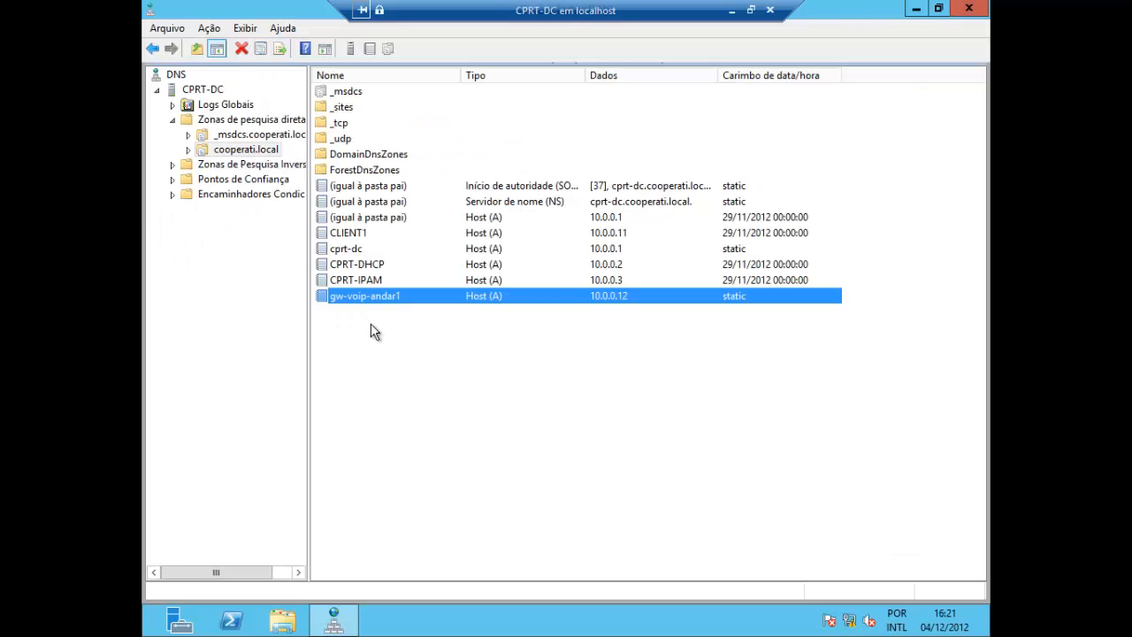
click(244, 154)
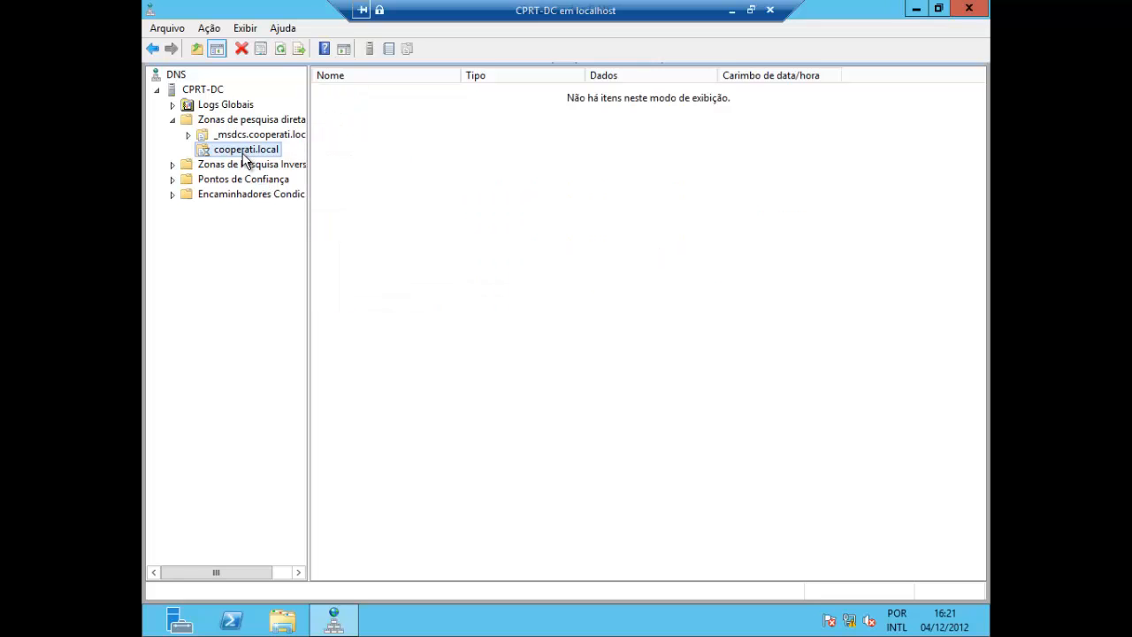